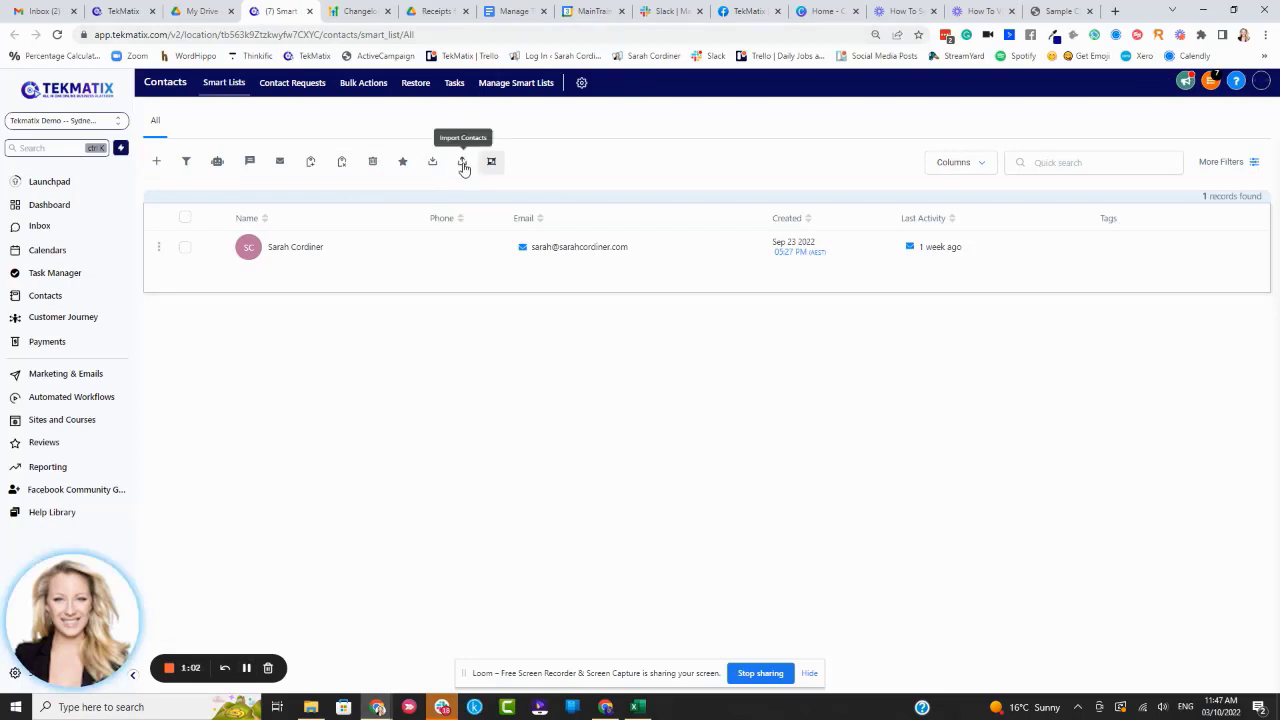
# - Start a contact import, upload the 50-contacts CSV file from Downloads and continue to column mapping
pyautogui.click(463, 165)
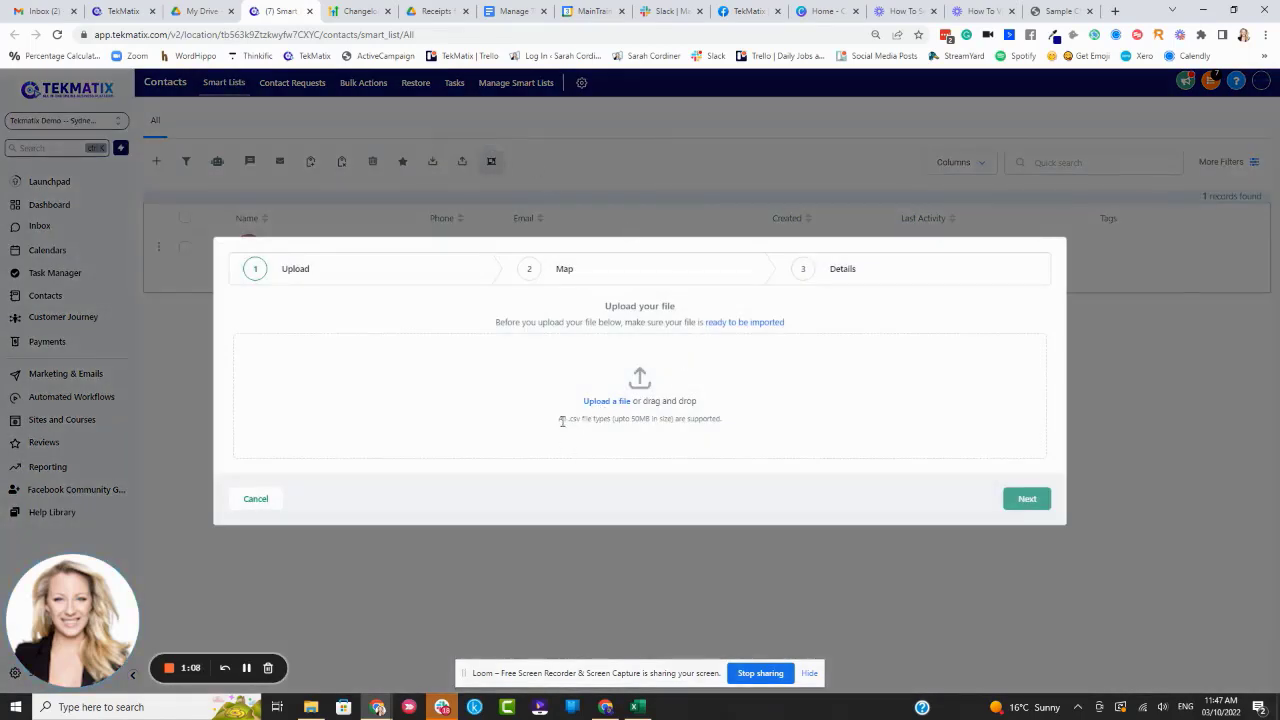
pyautogui.moveTo(567, 430); pyautogui.dragTo(585, 432)
pyautogui.click(796, 374)
pyautogui.moveTo(568, 419); pyautogui.dragTo(585, 421)
pyautogui.click(592, 416)
pyautogui.click(617, 402)
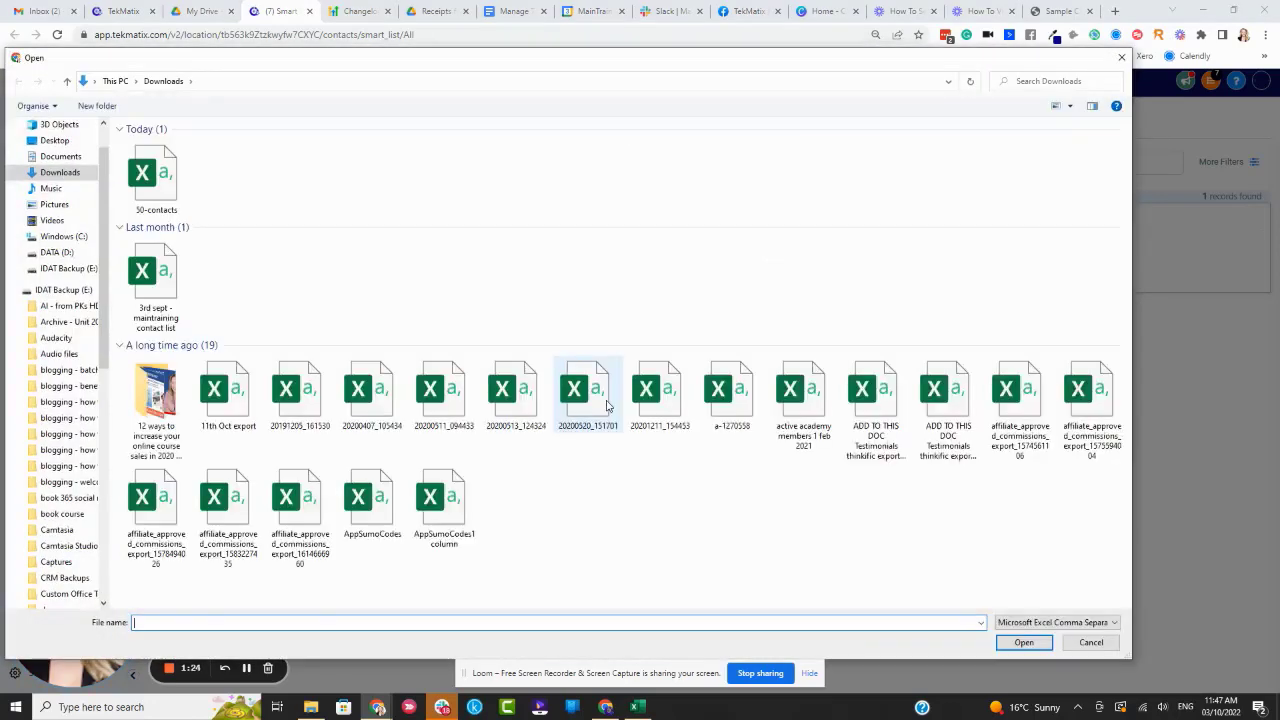
pyautogui.click(141, 173)
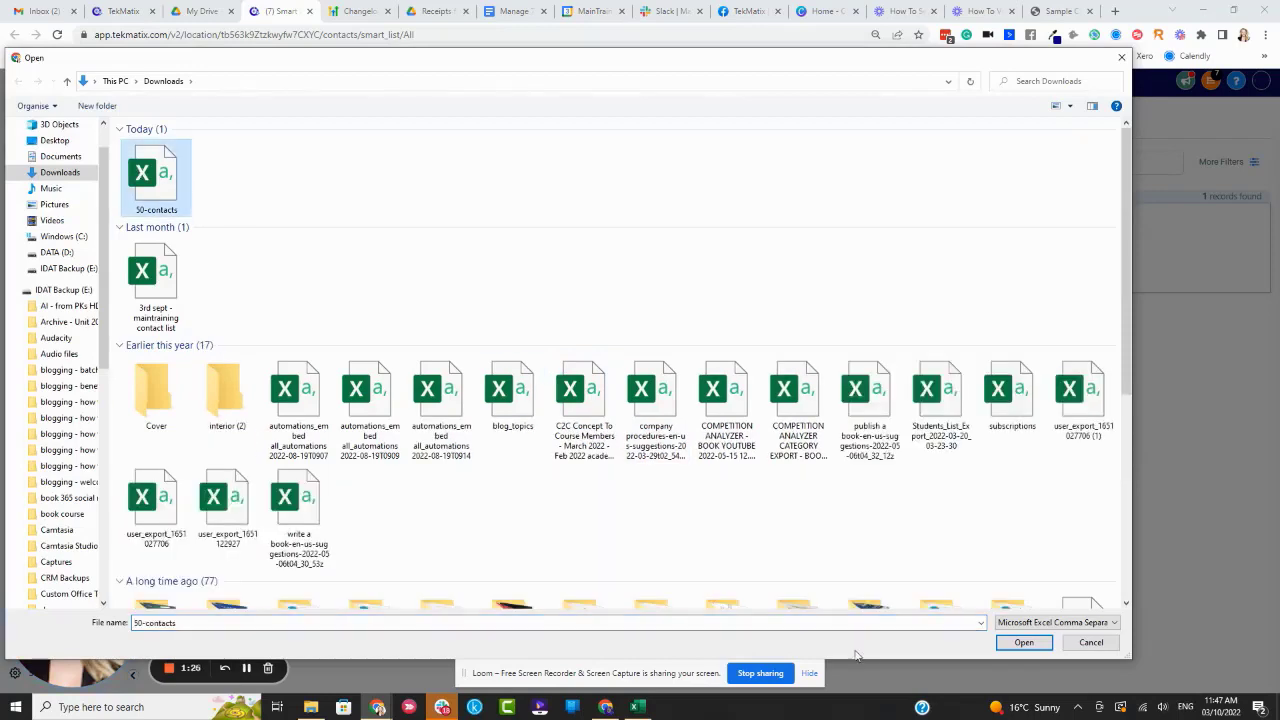
pyautogui.click(1022, 642)
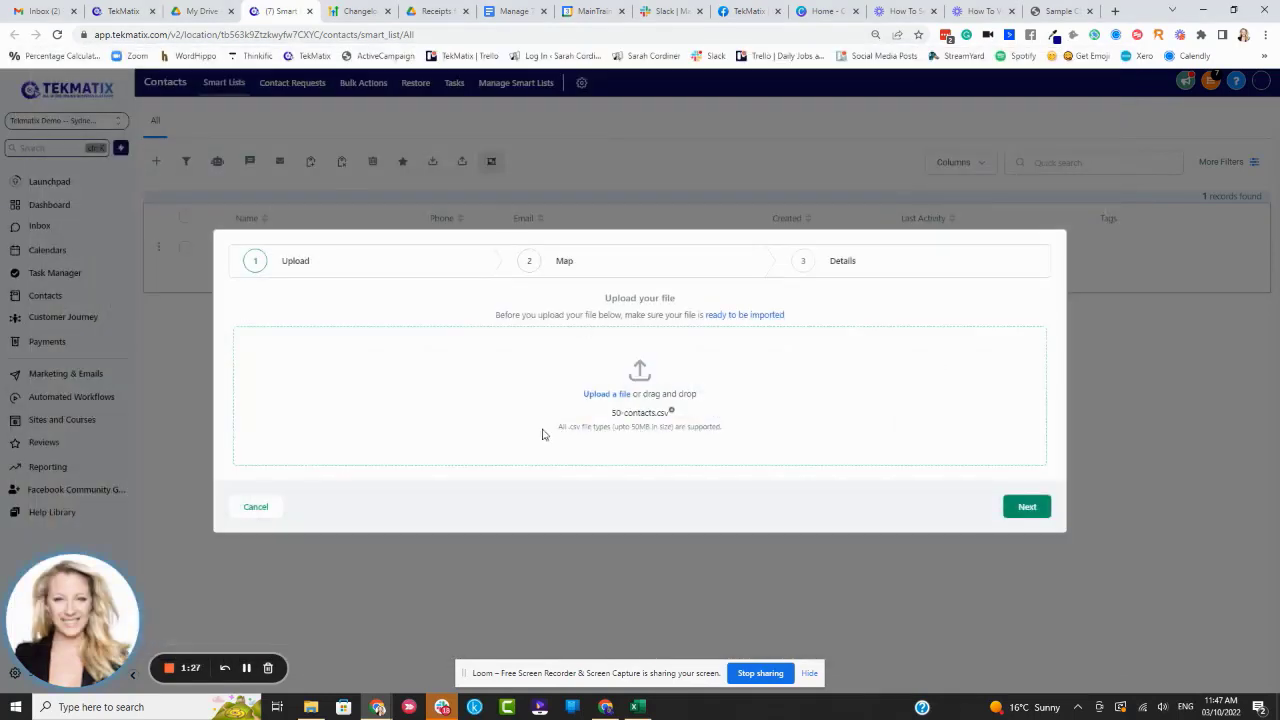
pyautogui.click(1032, 507)
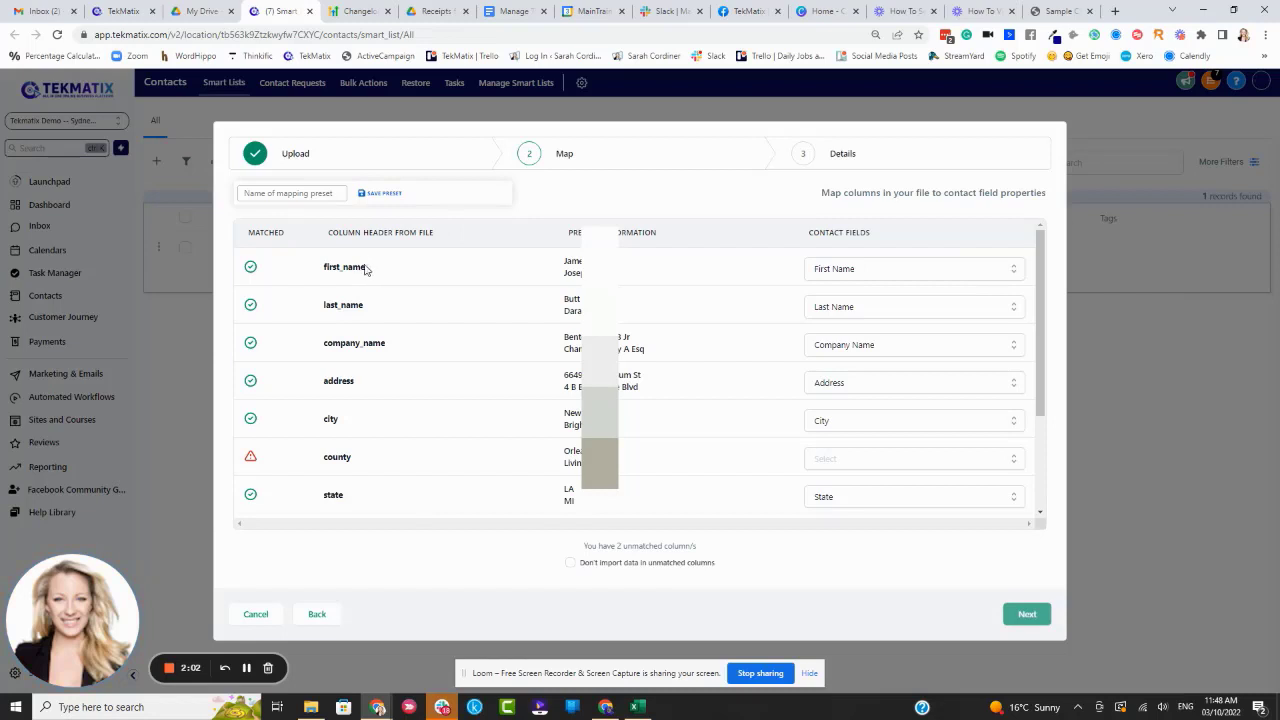
# - Review how the first_name and last_name columns are mapped, keeping Last Name as the contact field for last_name
pyautogui.moveTo(366, 269); pyautogui.dragTo(325, 267)
pyautogui.click(337, 318)
pyautogui.moveTo(366, 310); pyautogui.dragTo(320, 312)
pyautogui.click(840, 307)
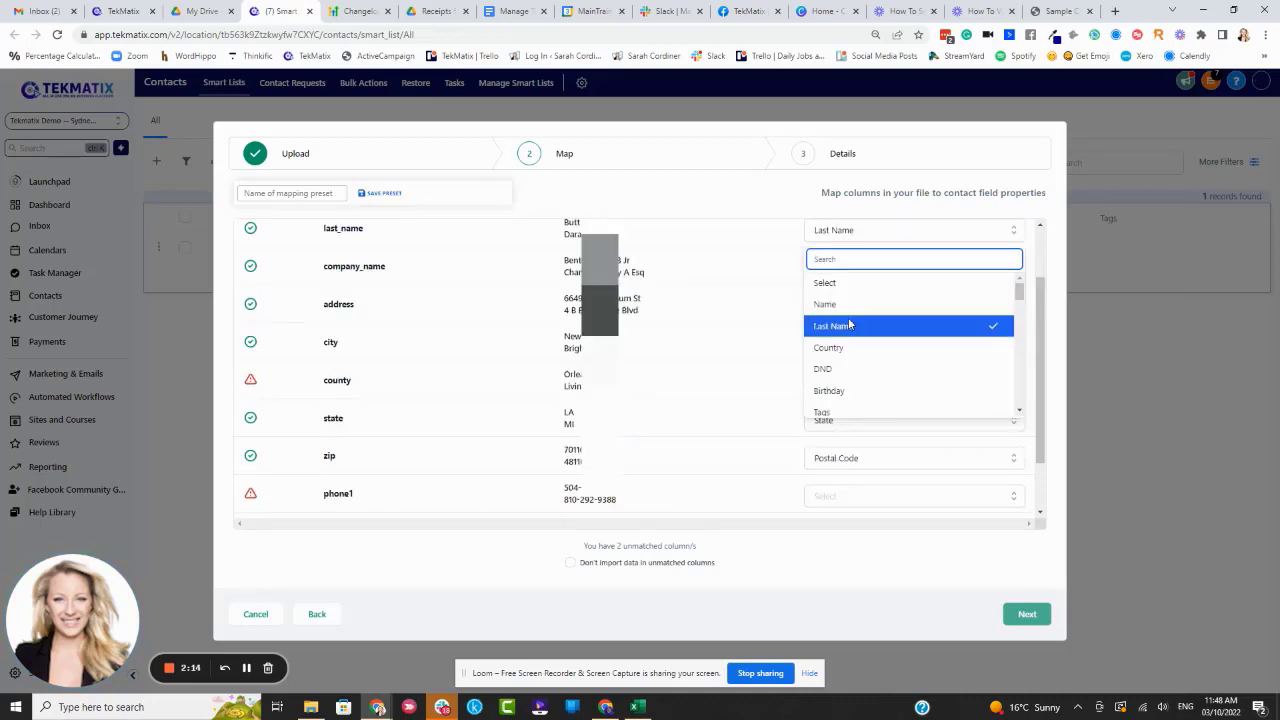
pyautogui.click(848, 326)
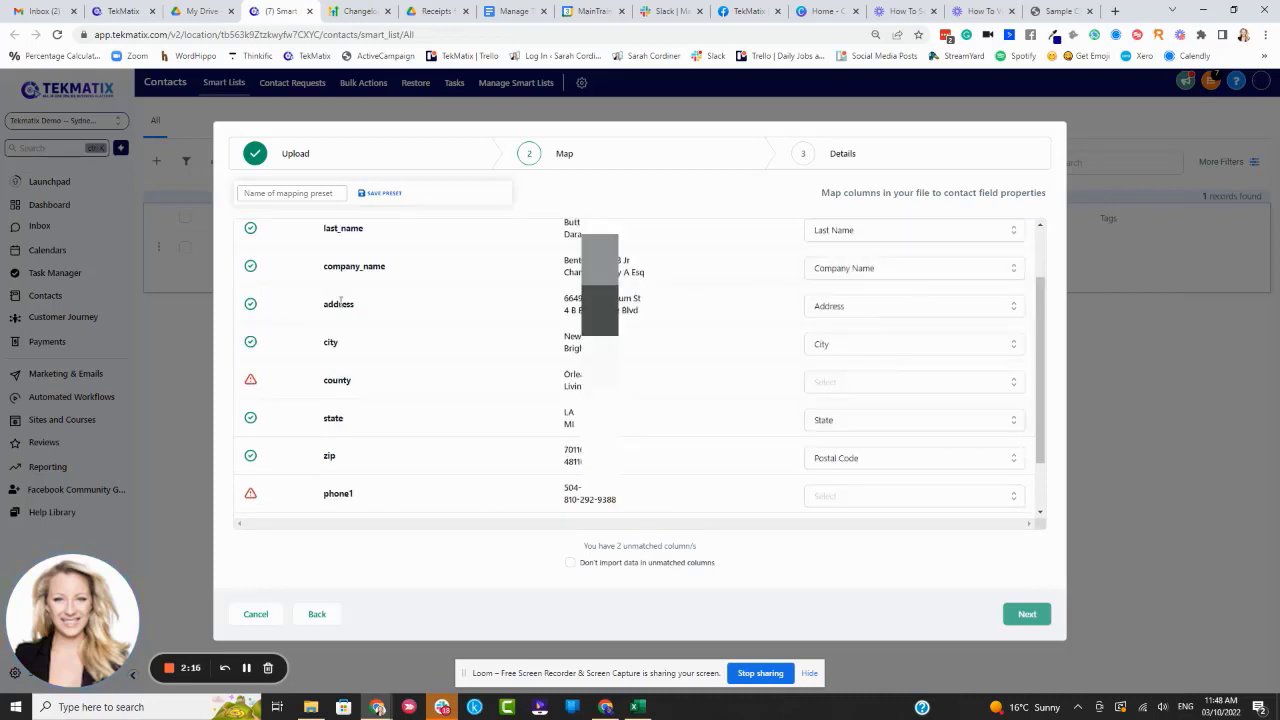
# - Examine the remaining column mappings and browse the contact fields available for the unmatched county column
pyautogui.moveTo(366, 310); pyautogui.dragTo(320, 312)
pyautogui.click(838, 383)
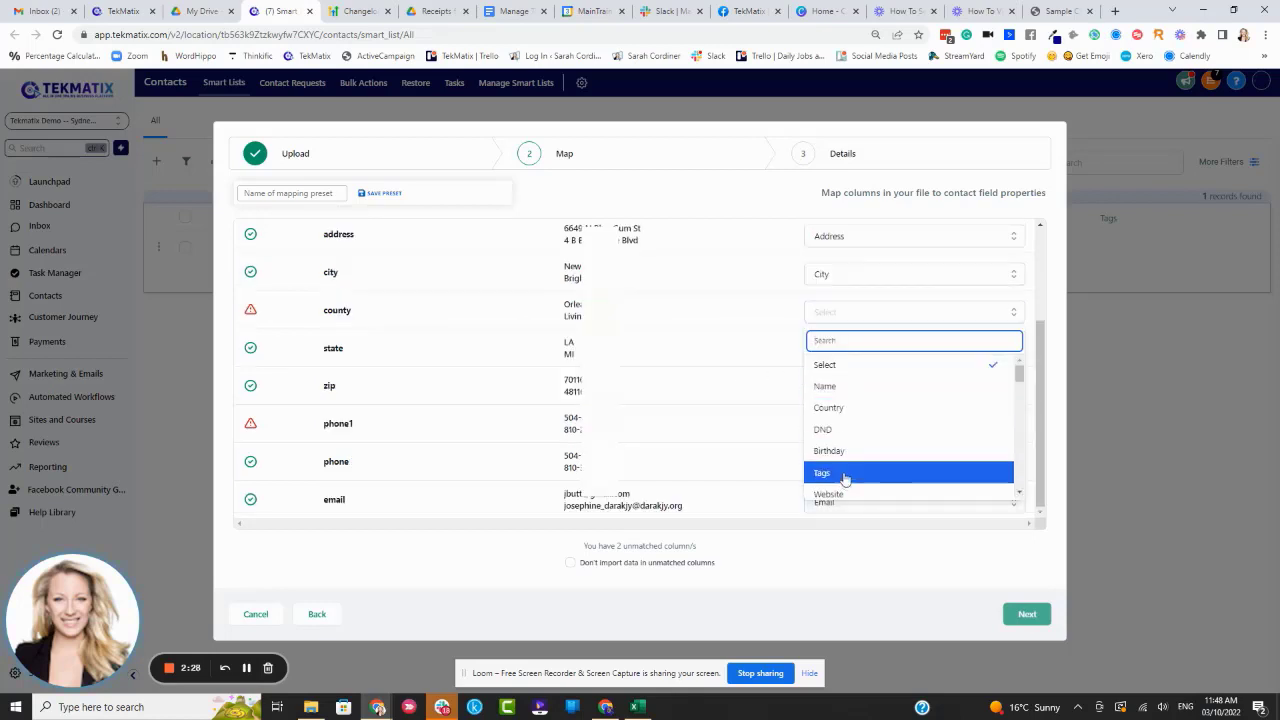
pyautogui.scroll(-1, 886, 412)
pyautogui.scroll(-8, 886, 412)
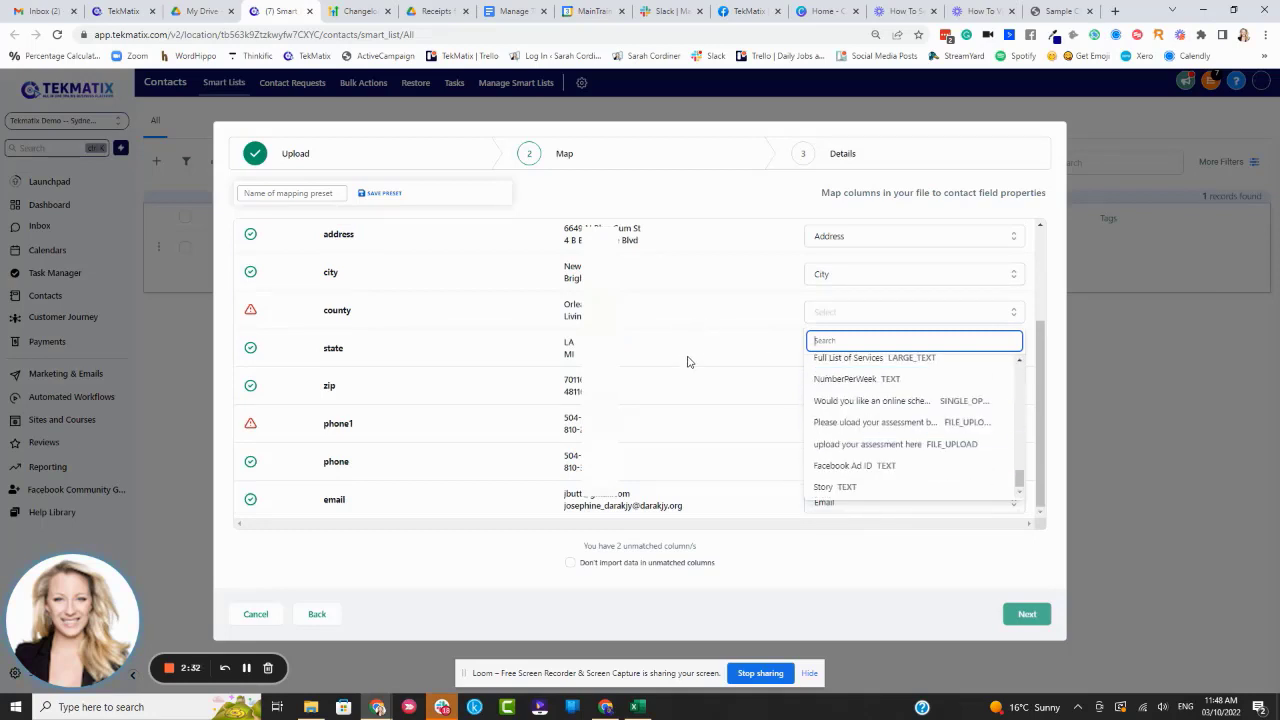
pyautogui.click(675, 328)
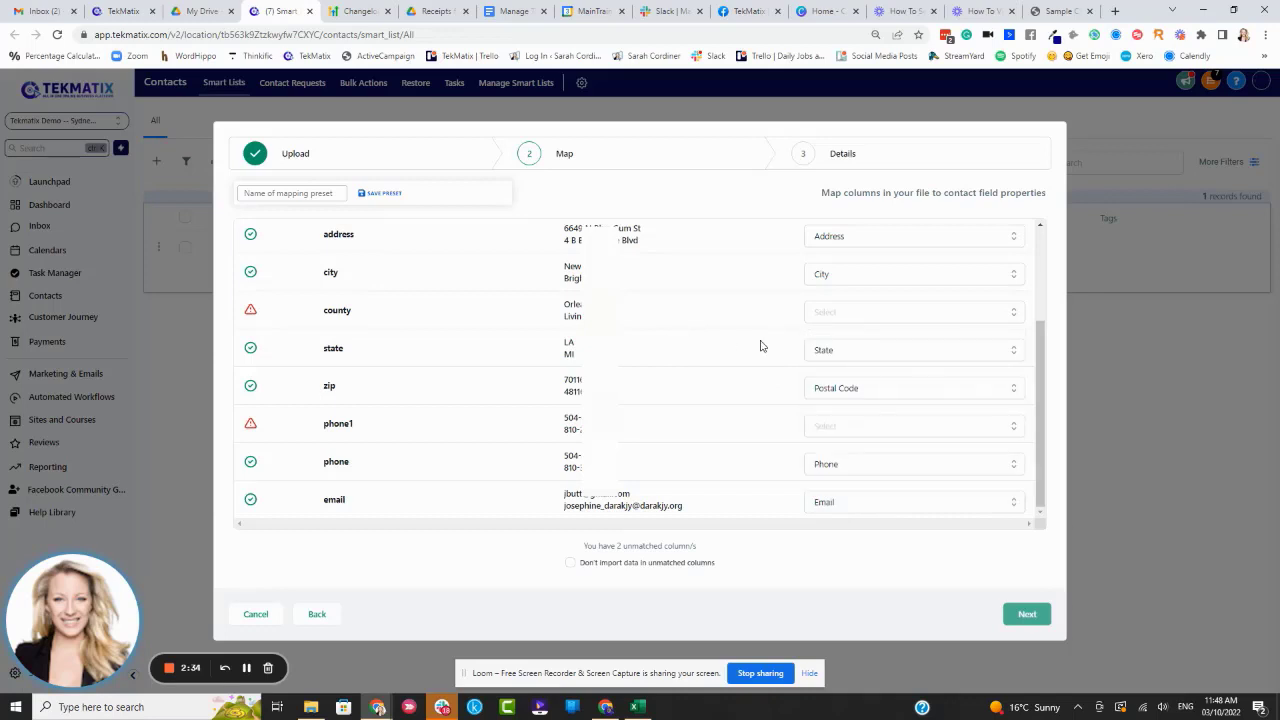
pyautogui.click(837, 316)
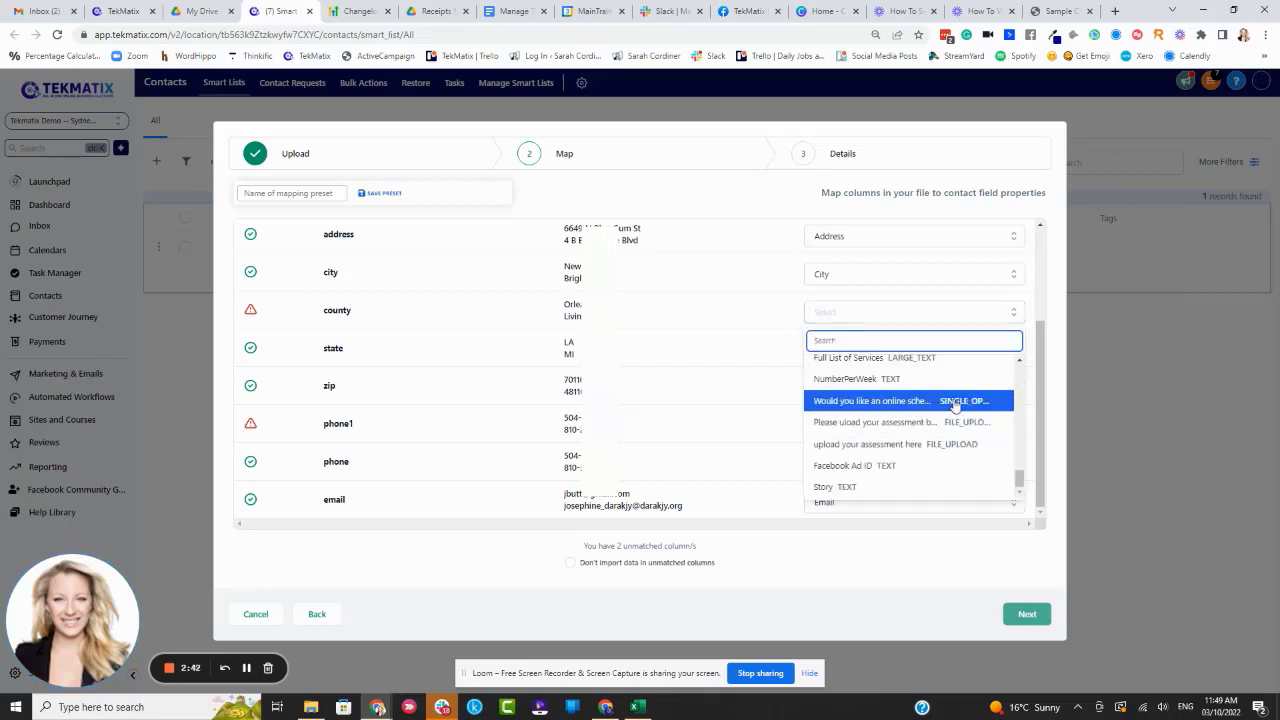
pyautogui.scroll(3, 912, 427)
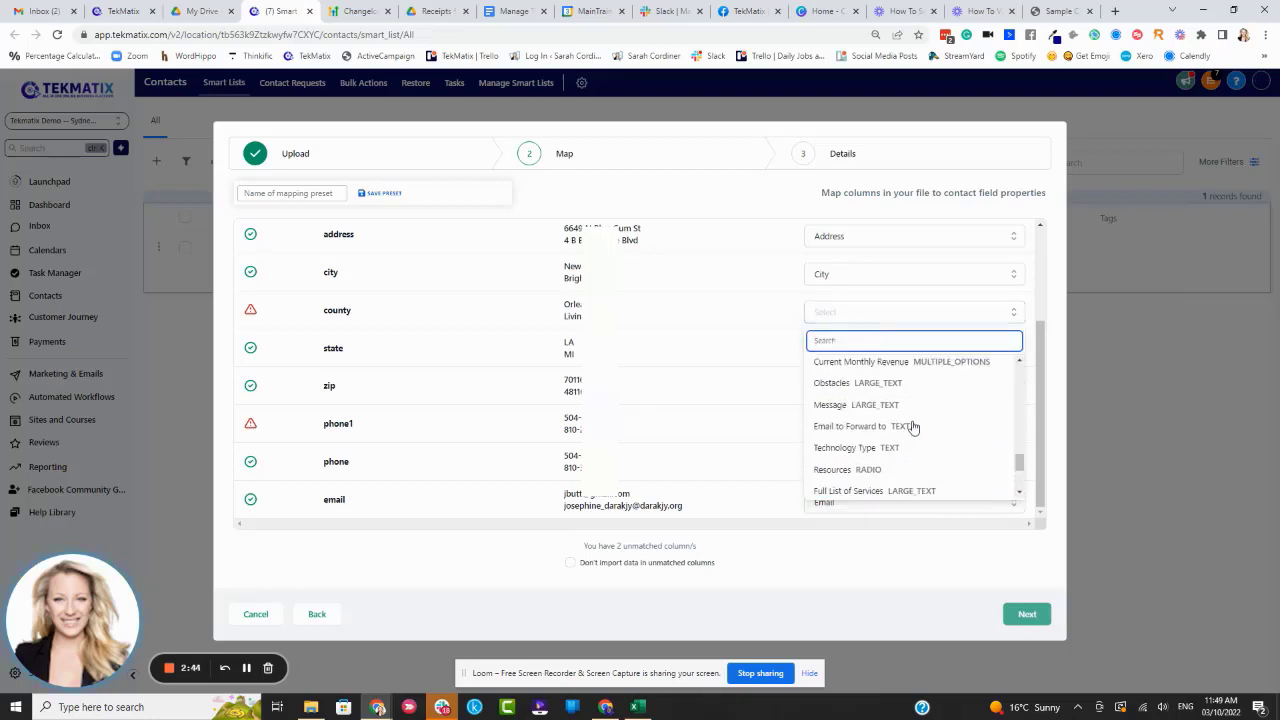
pyautogui.scroll(-3, 912, 427)
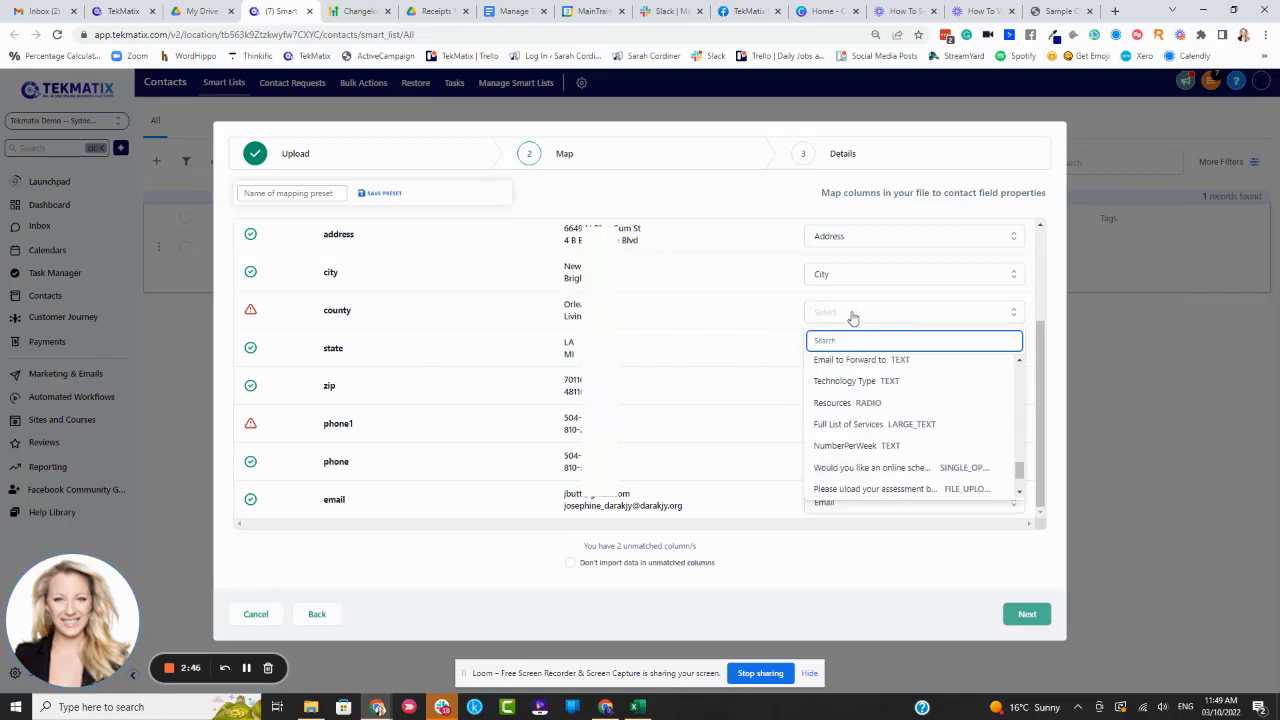
pyautogui.click(765, 307)
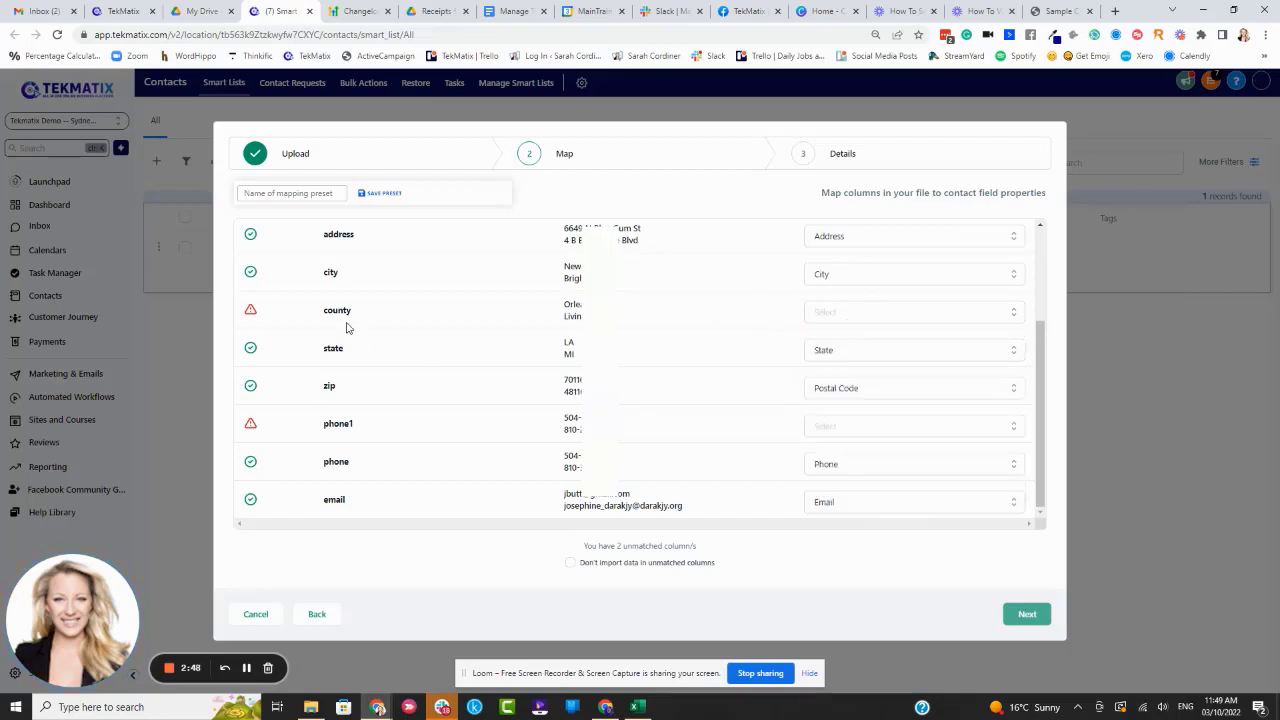
# - Check the unmatched county and phone1 columns, exclude data in unmatched columns from the import, and continue to the final details
pyautogui.moveTo(366, 314); pyautogui.dragTo(322, 312)
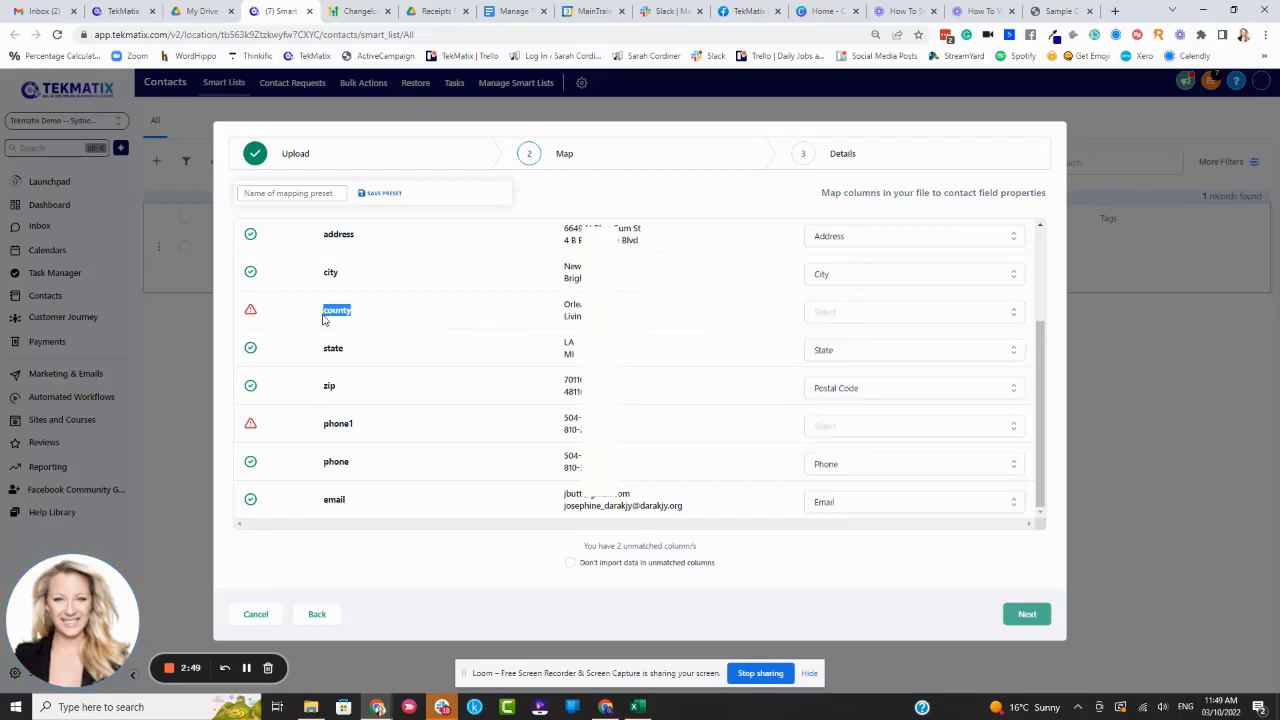
pyautogui.click(432, 314)
pyautogui.moveTo(620, 423); pyautogui.dragTo(551, 424)
pyautogui.click(649, 423)
pyautogui.moveTo(363, 469); pyautogui.dragTo(322, 467)
pyautogui.moveTo(357, 425); pyautogui.dragTo(322, 428)
pyautogui.click(500, 346)
pyautogui.scroll(3, 880, 260)
pyautogui.scroll(-3, 876, 257)
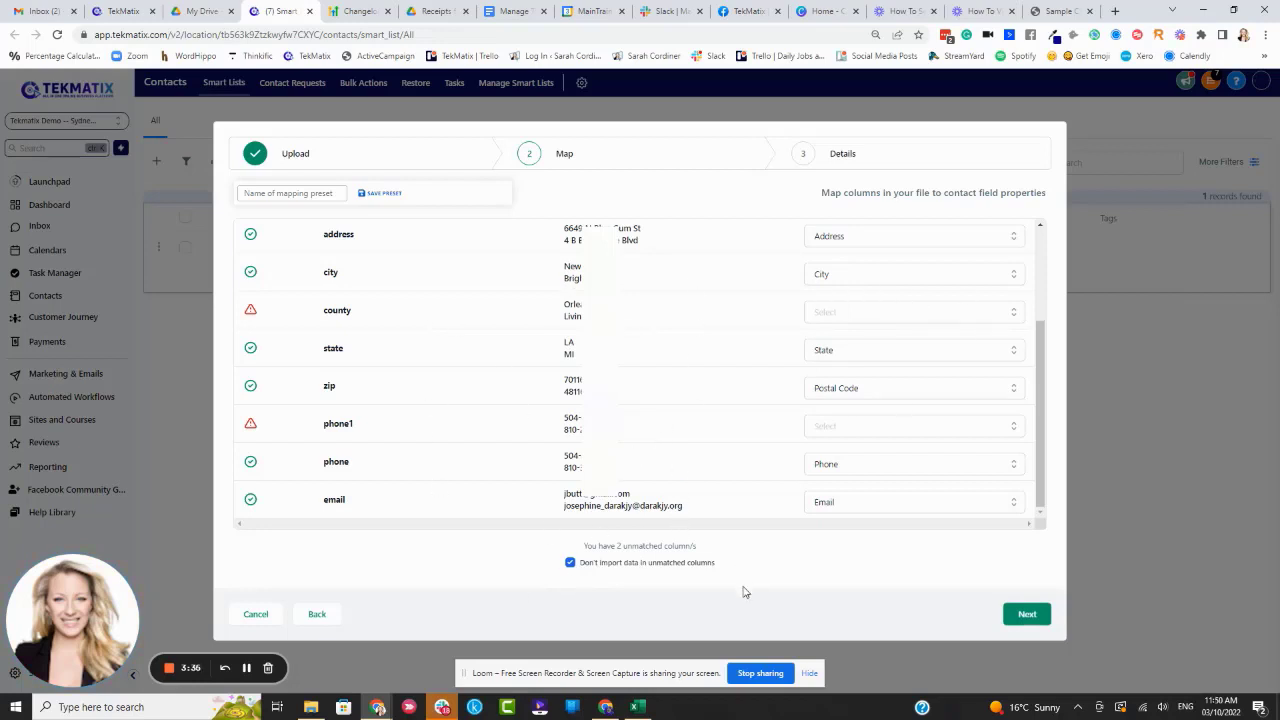
pyautogui.click(1025, 615)
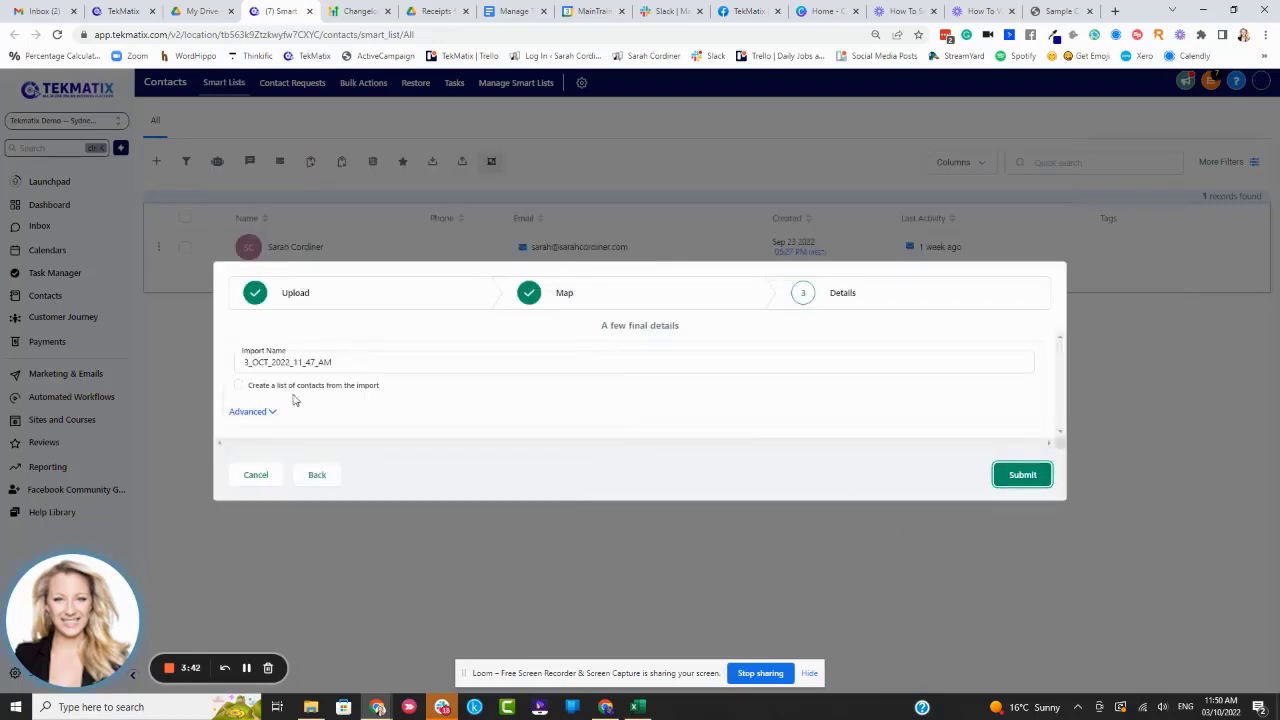
# - Enable creating a list of contacts from the import and expand the advanced import options
pyautogui.moveTo(389, 391); pyautogui.dragTo(249, 402)
pyautogui.click(413, 391)
pyautogui.click(239, 386)
pyautogui.click(270, 411)
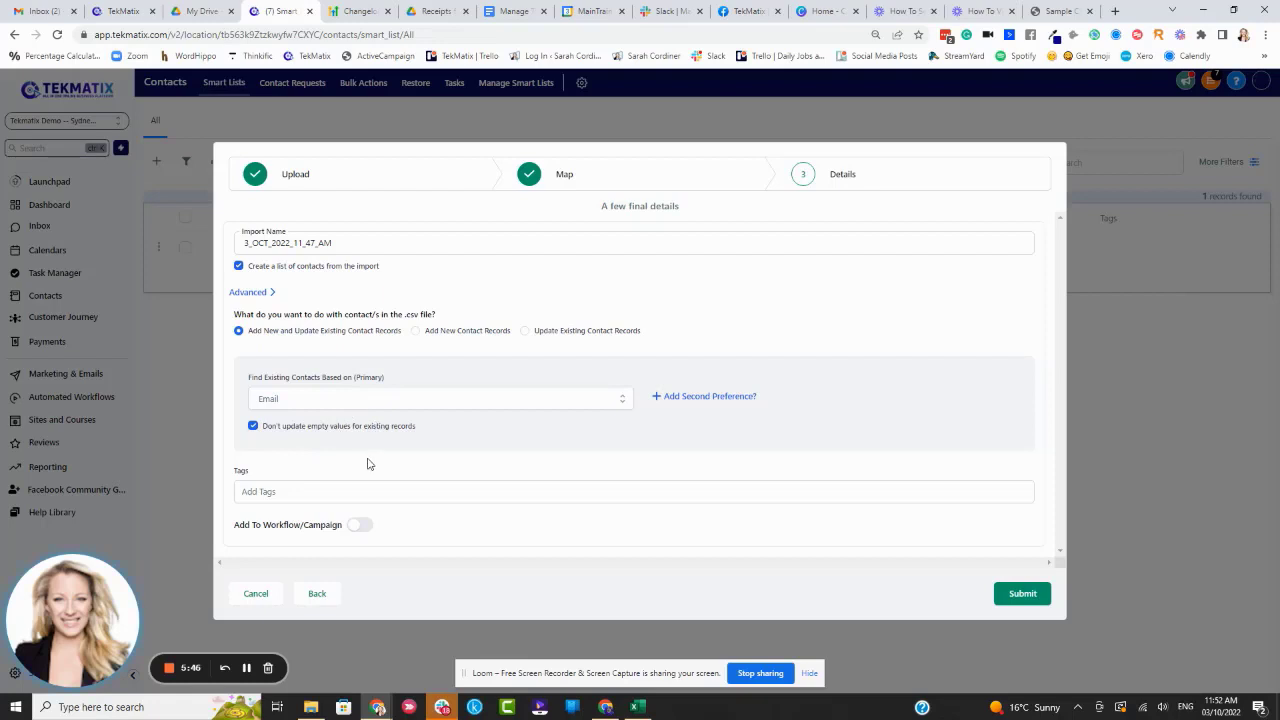
# - Add the new tag "enrolled in the xyz course" to the imported contacts
pyautogui.click(316, 492)
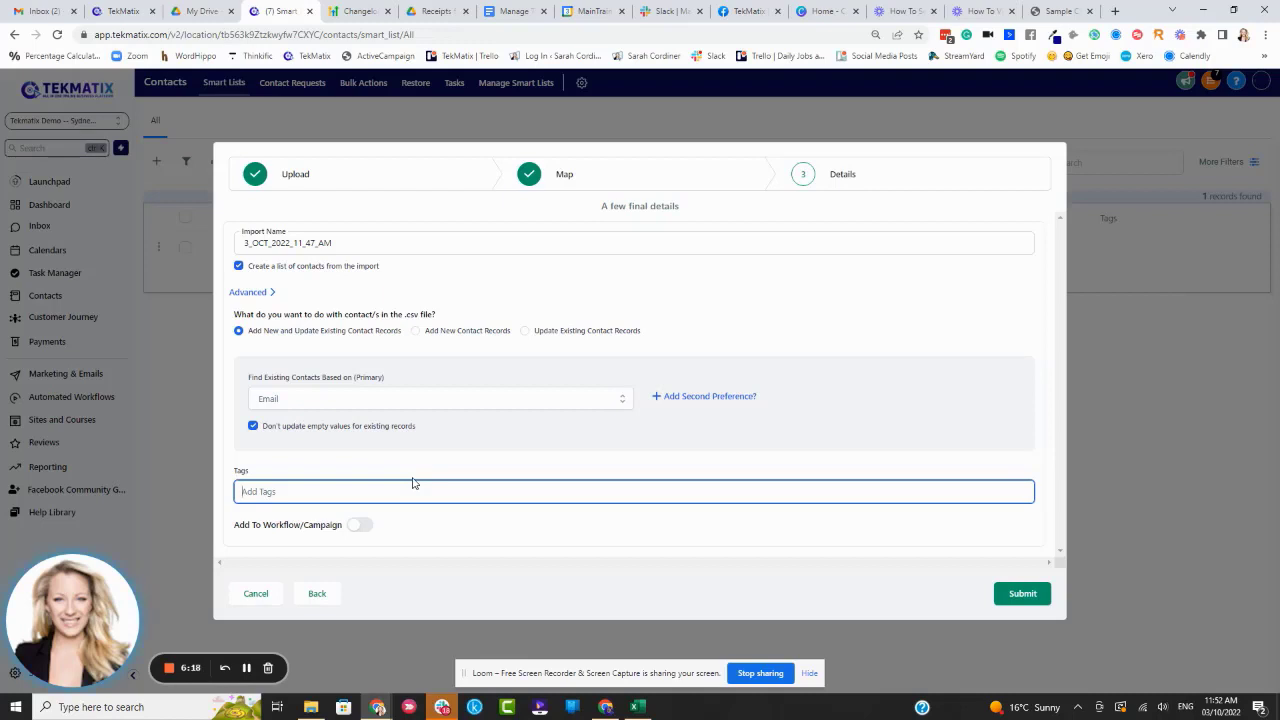
pyautogui.write('l')
pyautogui.press('BackSpace')
pyautogui.write('enrolled')
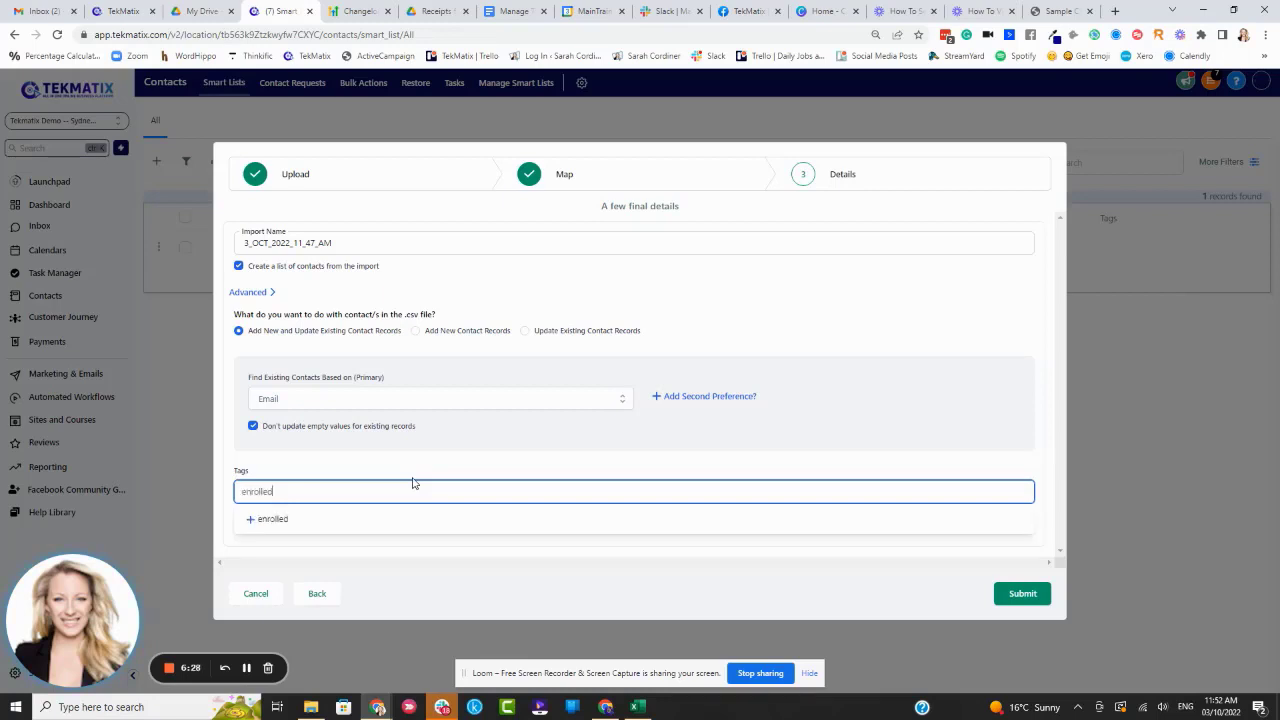
pyautogui.write(' in the xyz course')
pyautogui.click(337, 520)
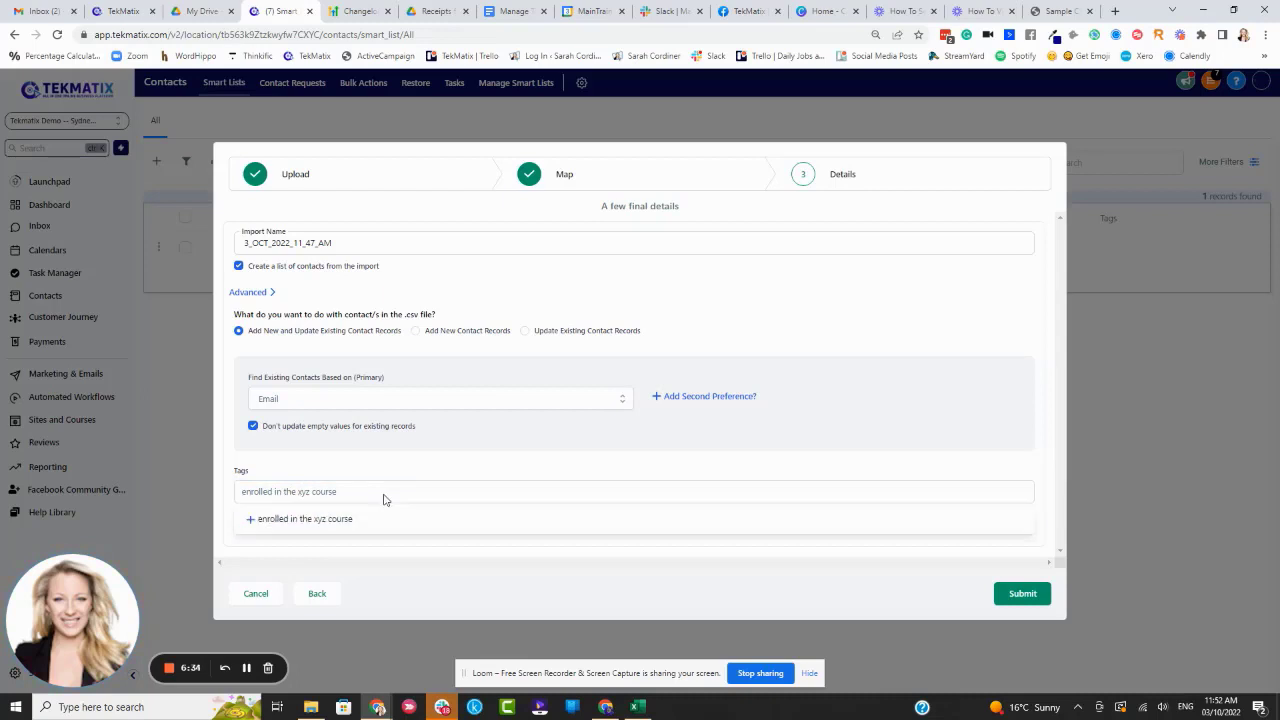
pyautogui.click(349, 494)
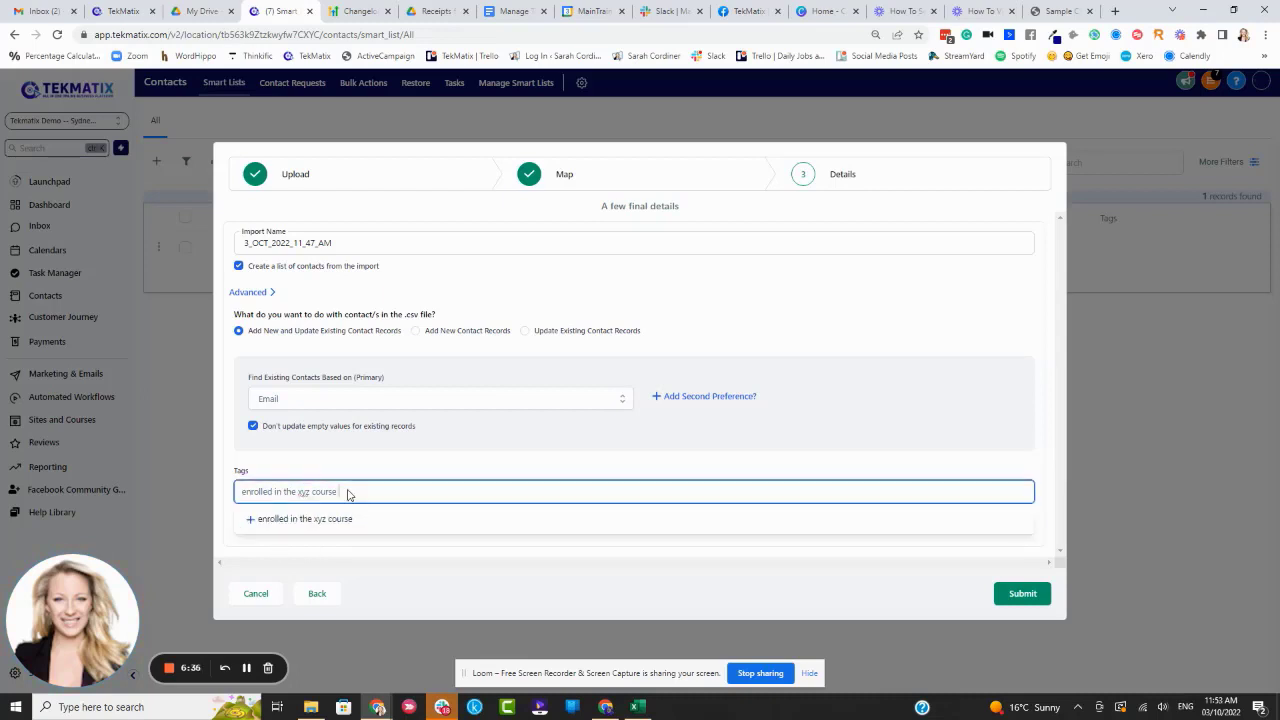
pyautogui.click(215, 496)
pyautogui.doubleClick(214, 497)
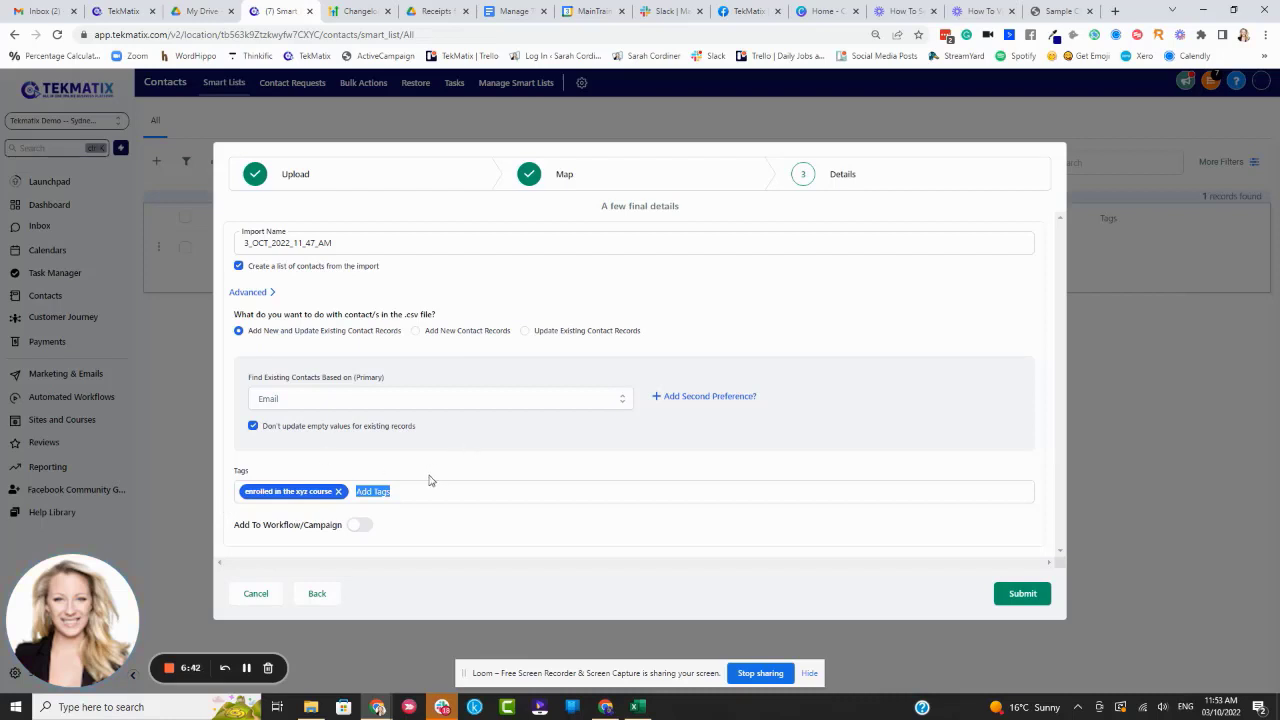
# - Add a second new tag, "part of the xyz client contract", to the imported contacts
pyautogui.click(390, 491)
pyautogui.write('part iof t')
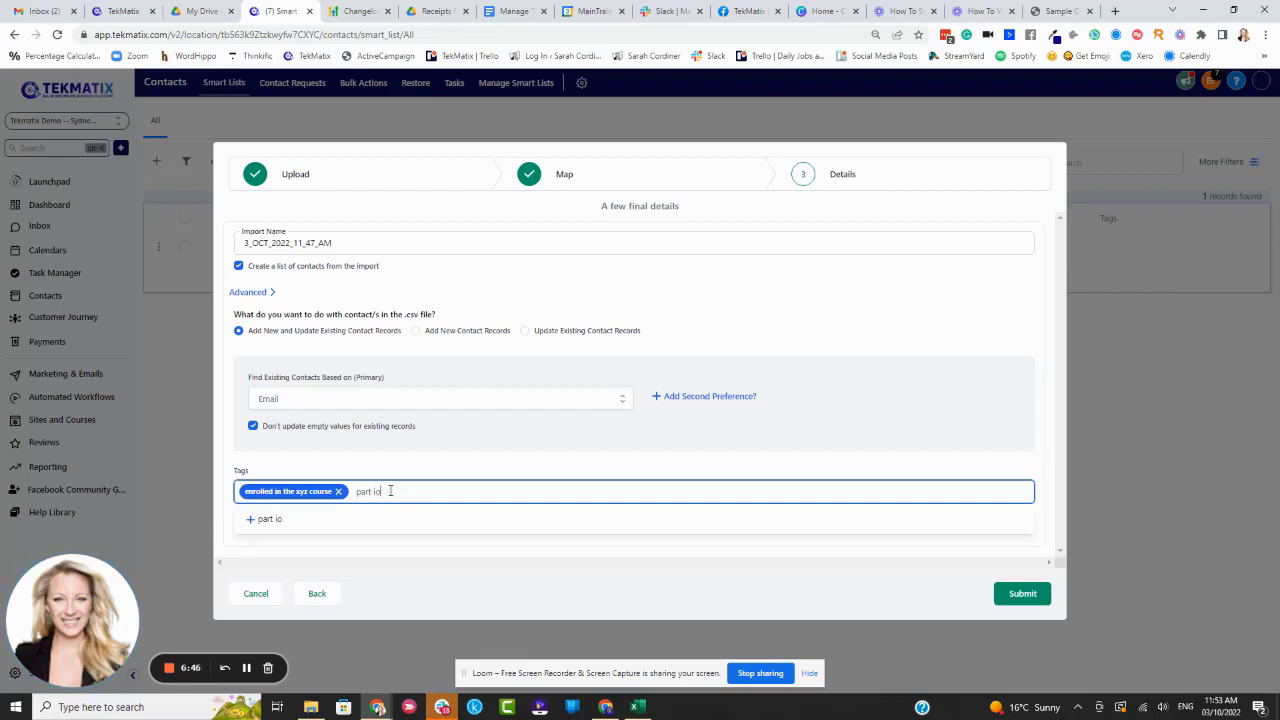
pyautogui.press('BackSpace')
pyautogui.press('BackSpace')
pyautogui.write('of the xyz')
pyautogui.write('client contract')
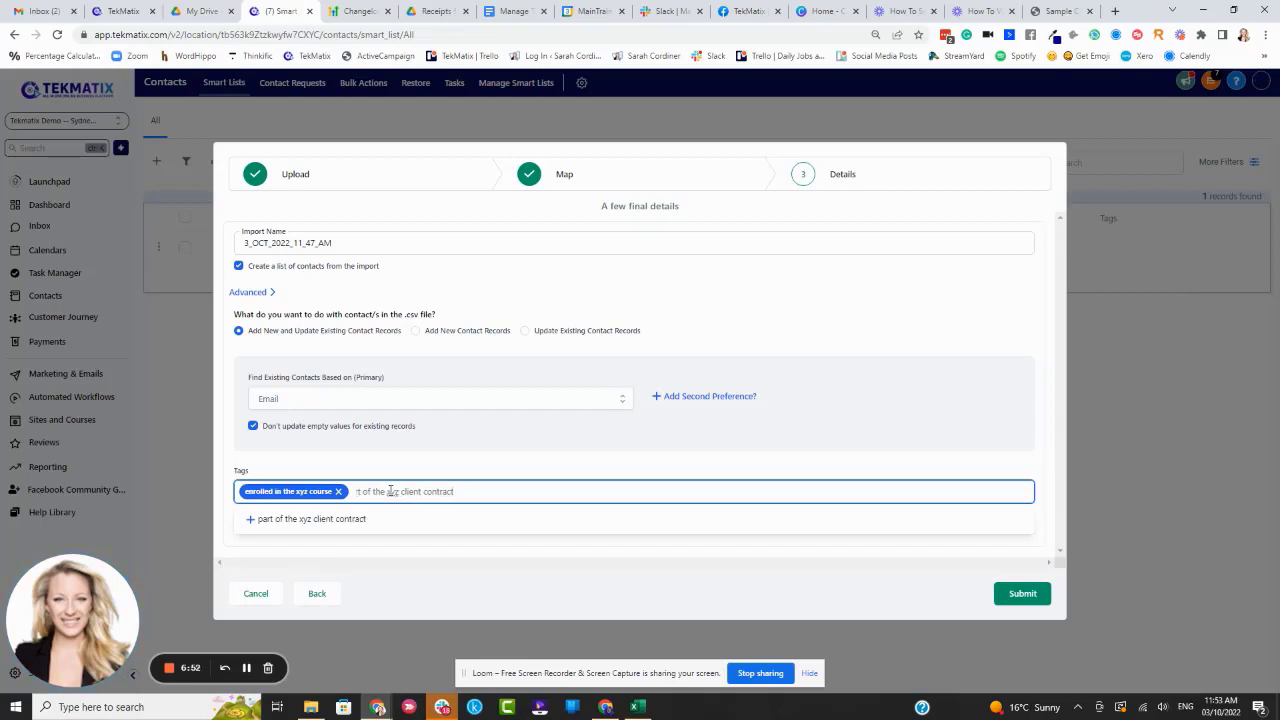
pyautogui.click(344, 527)
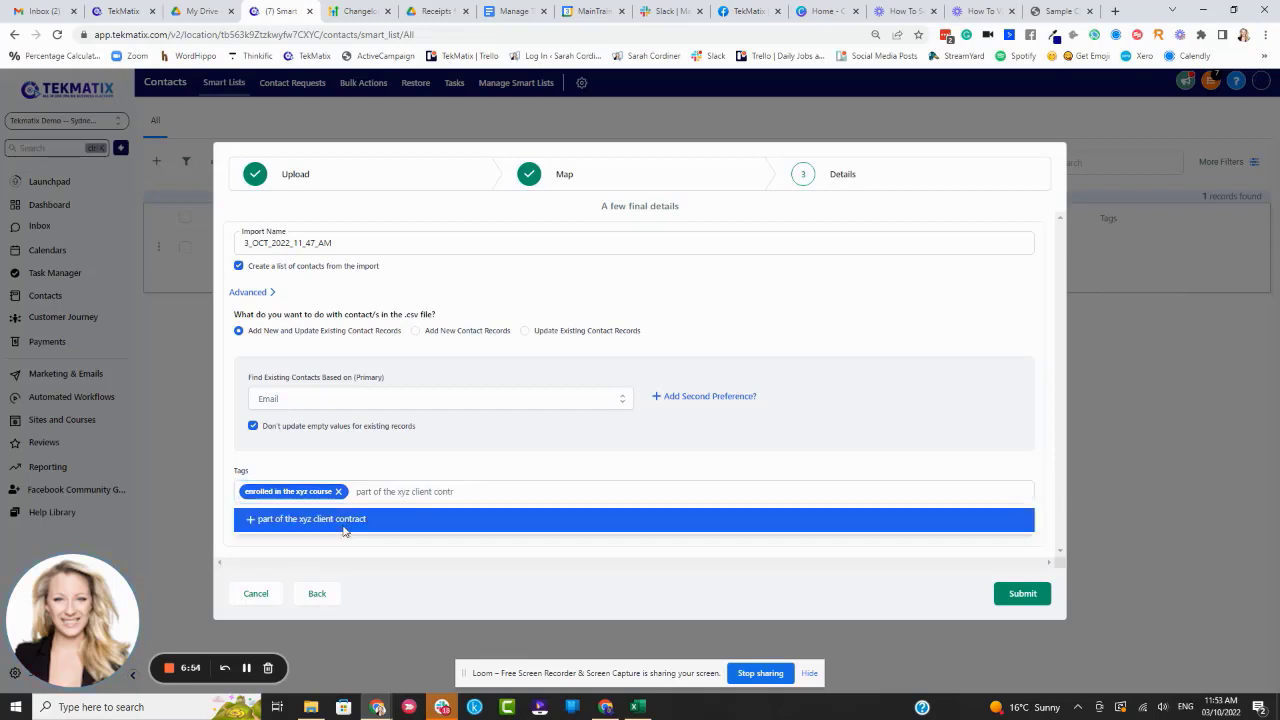
pyautogui.click(502, 491)
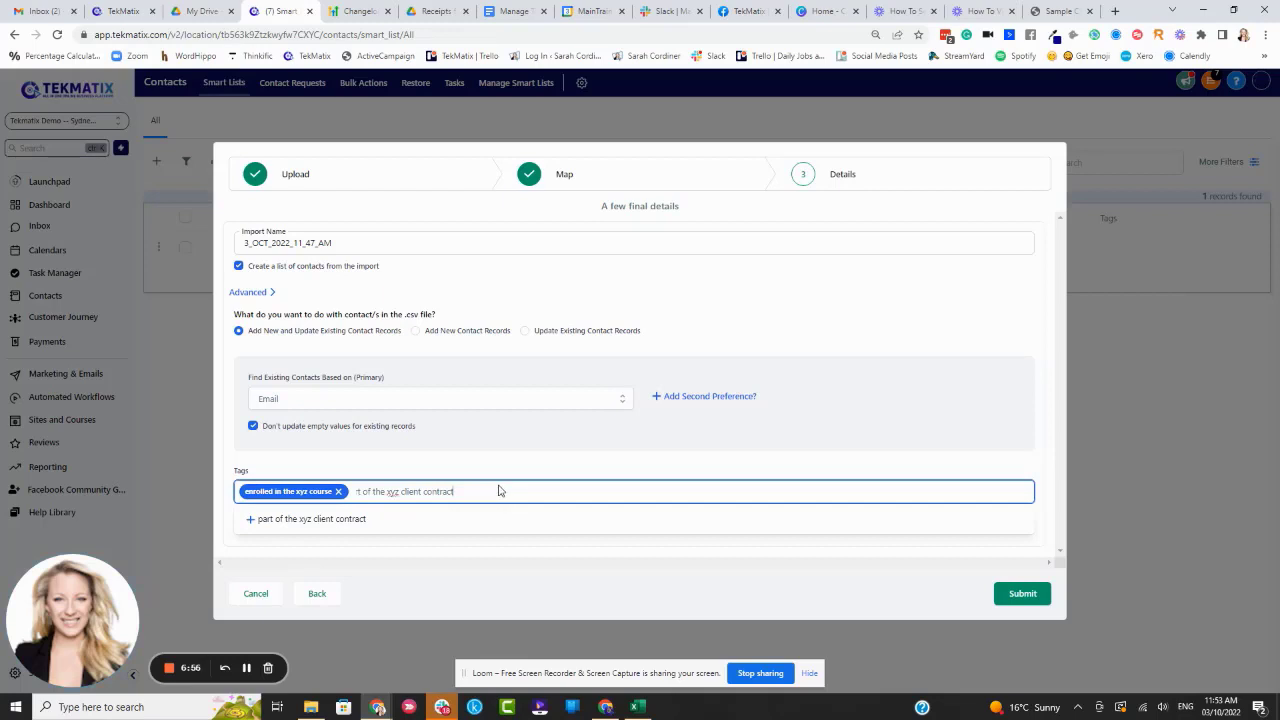
pyautogui.click(262, 521)
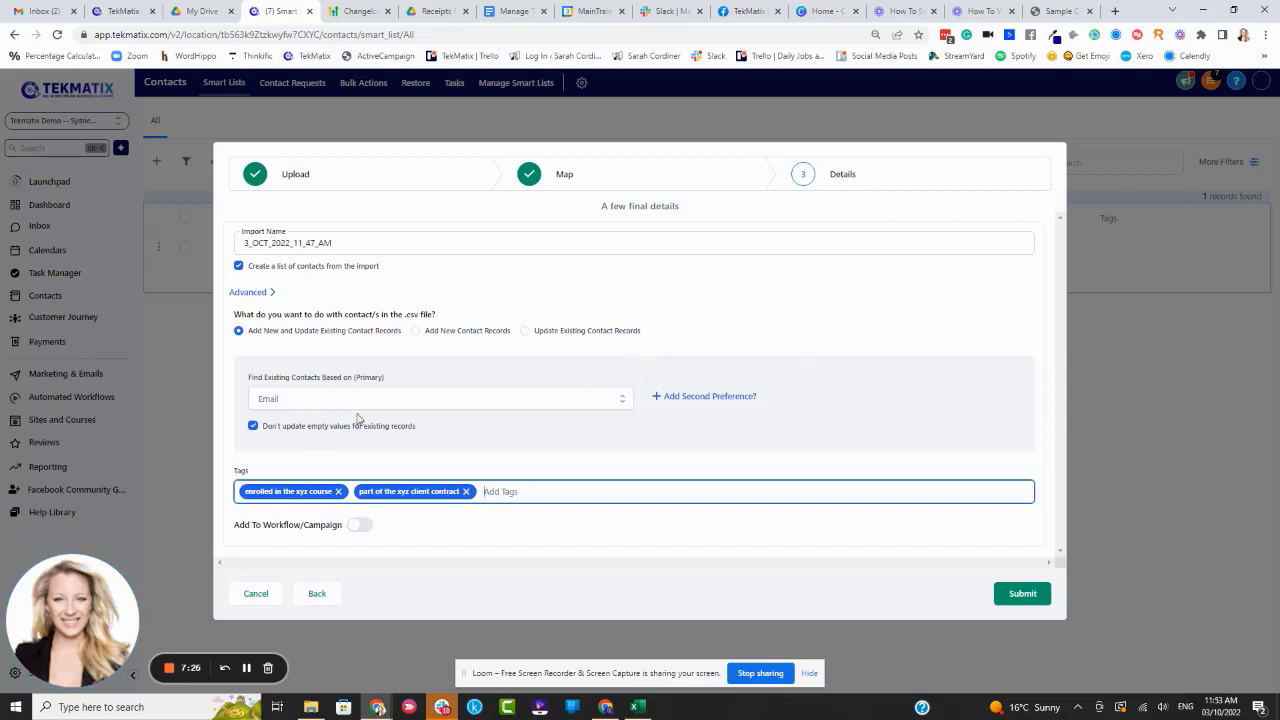
# - Review the workflow/campaign option, leave it off, and submit the contact import
pyautogui.moveTo(341, 523); pyautogui.dragTo(225, 529)
pyautogui.click(329, 538)
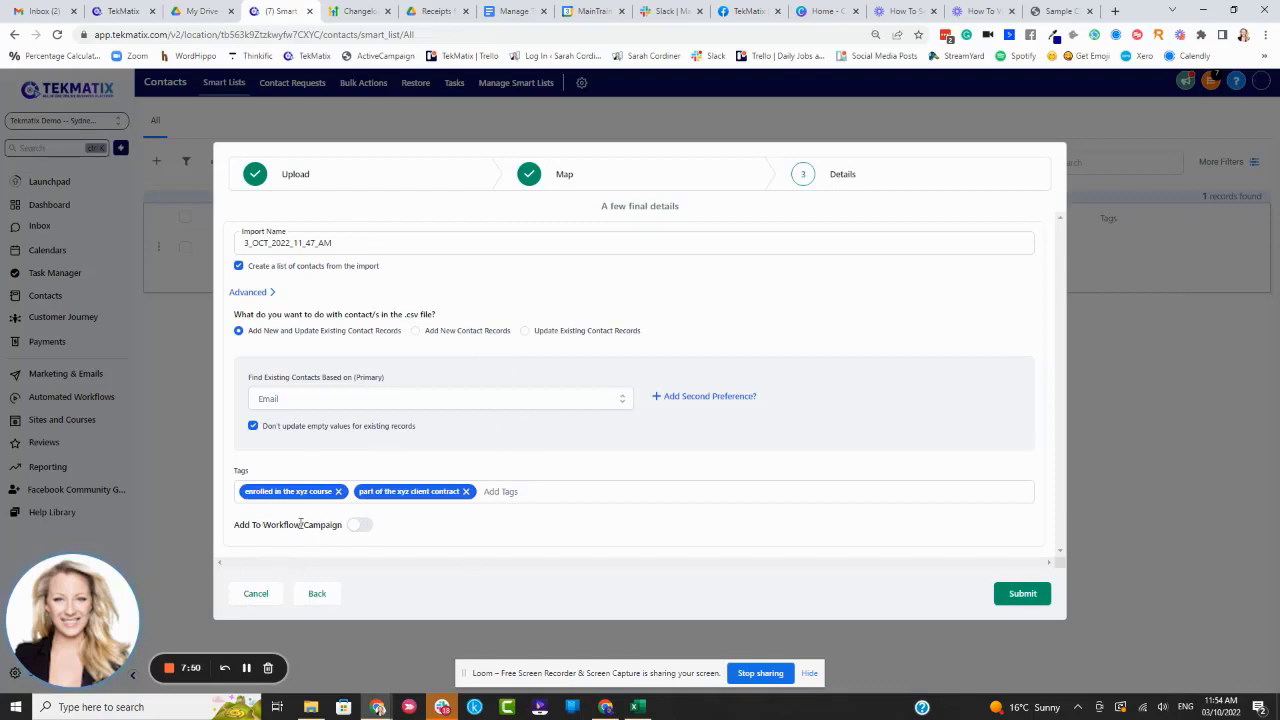
pyautogui.moveTo(301, 523); pyautogui.dragTo(260, 524)
pyautogui.moveTo(342, 524); pyautogui.dragTo(304, 527)
pyautogui.click(449, 534)
pyautogui.click(1038, 598)
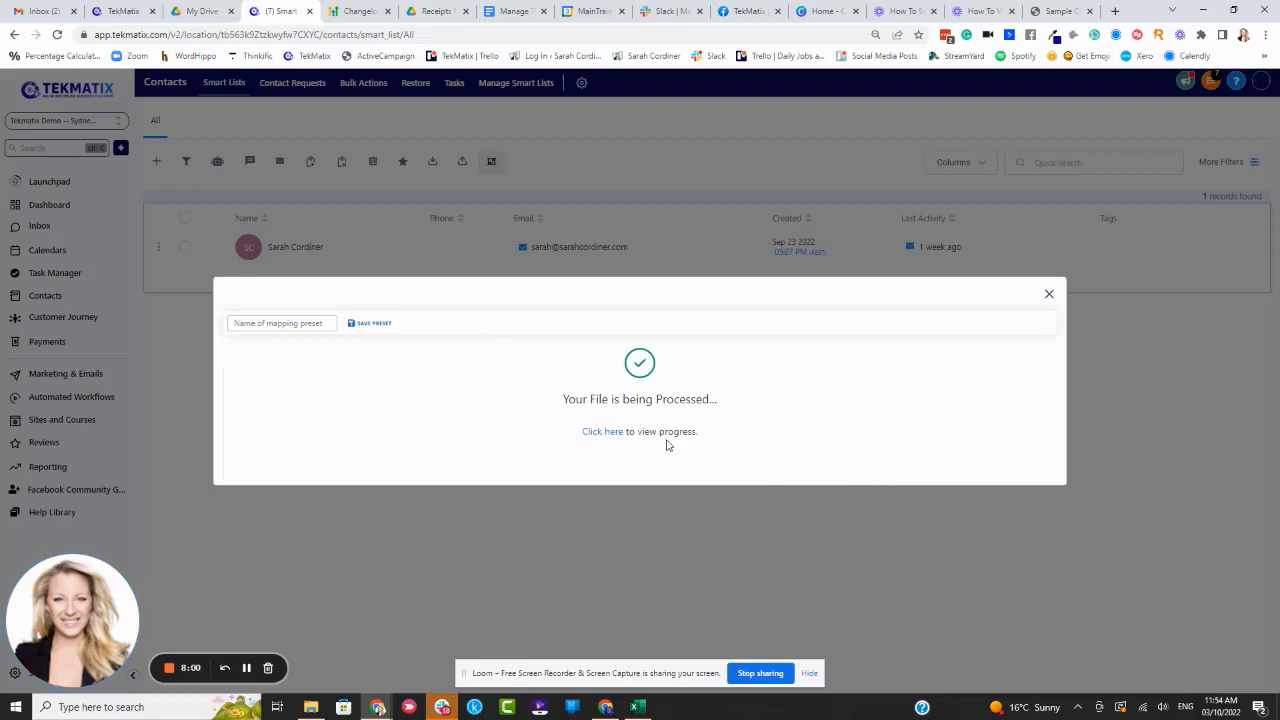
# - View the import's progress, and examine the imported contacts and their tags in the full contact list
pyautogui.click(607, 433)
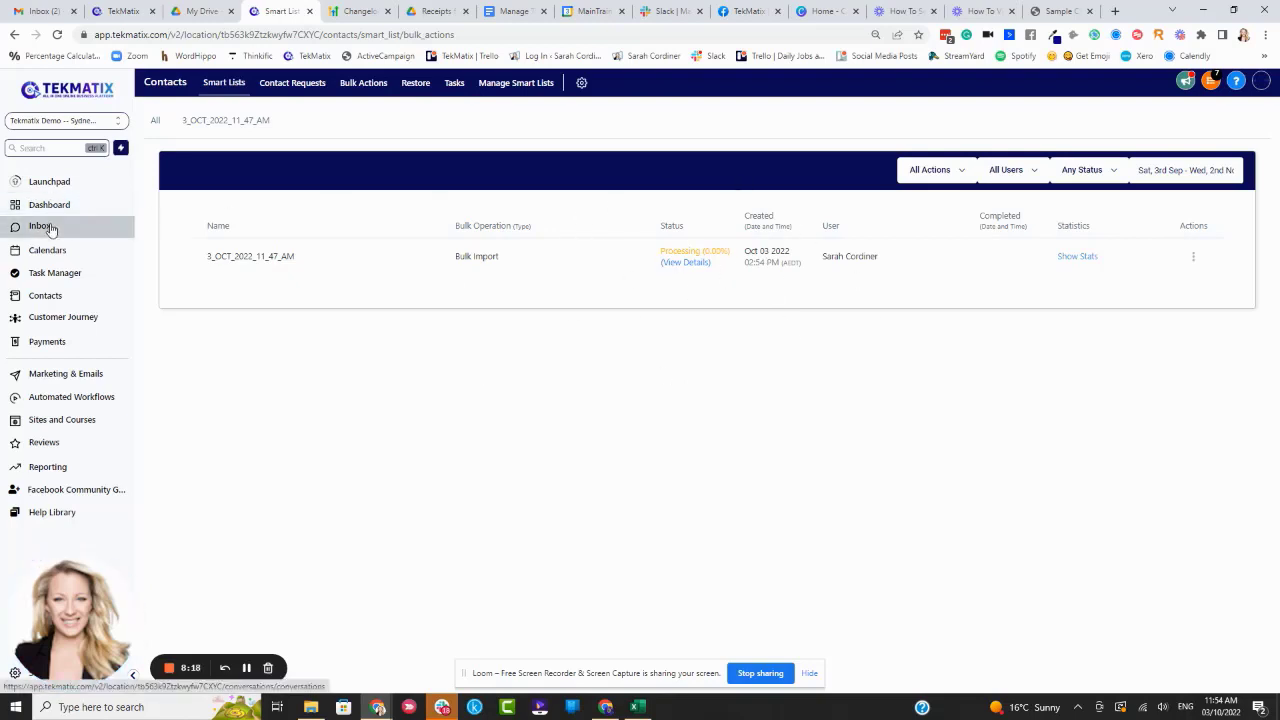
pyautogui.click(48, 297)
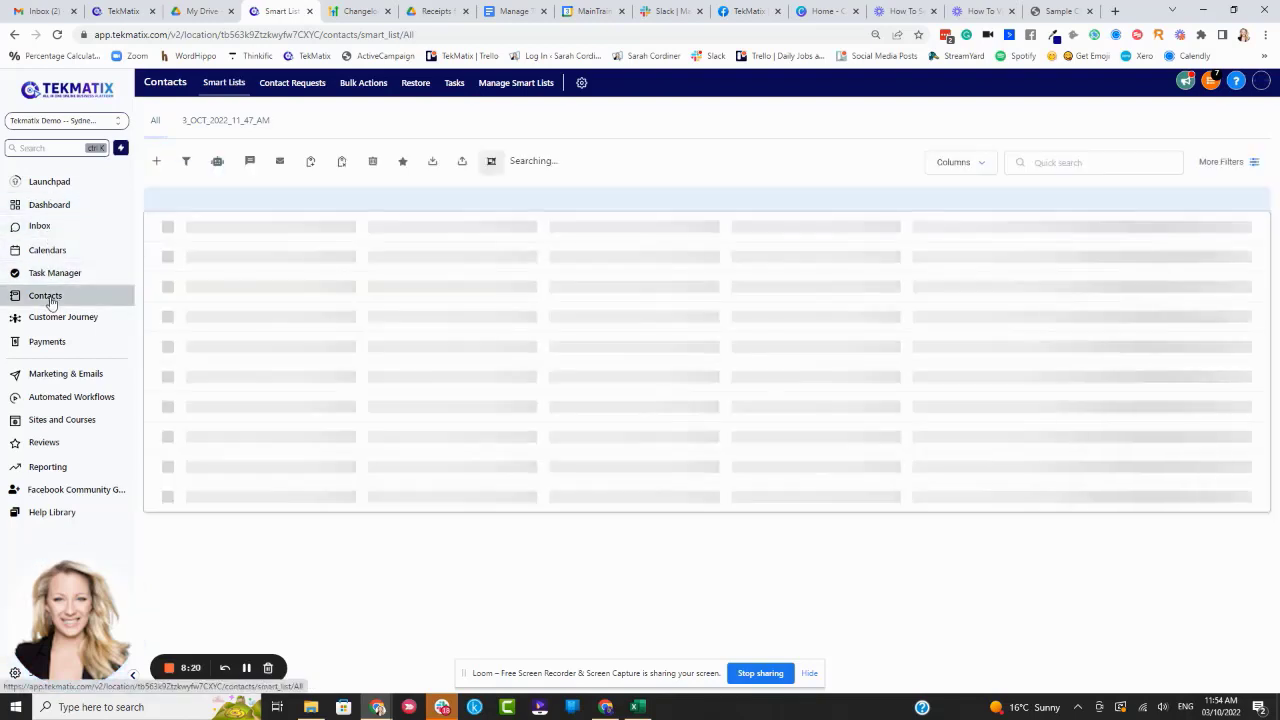
pyautogui.scroll(-3, 441, 247)
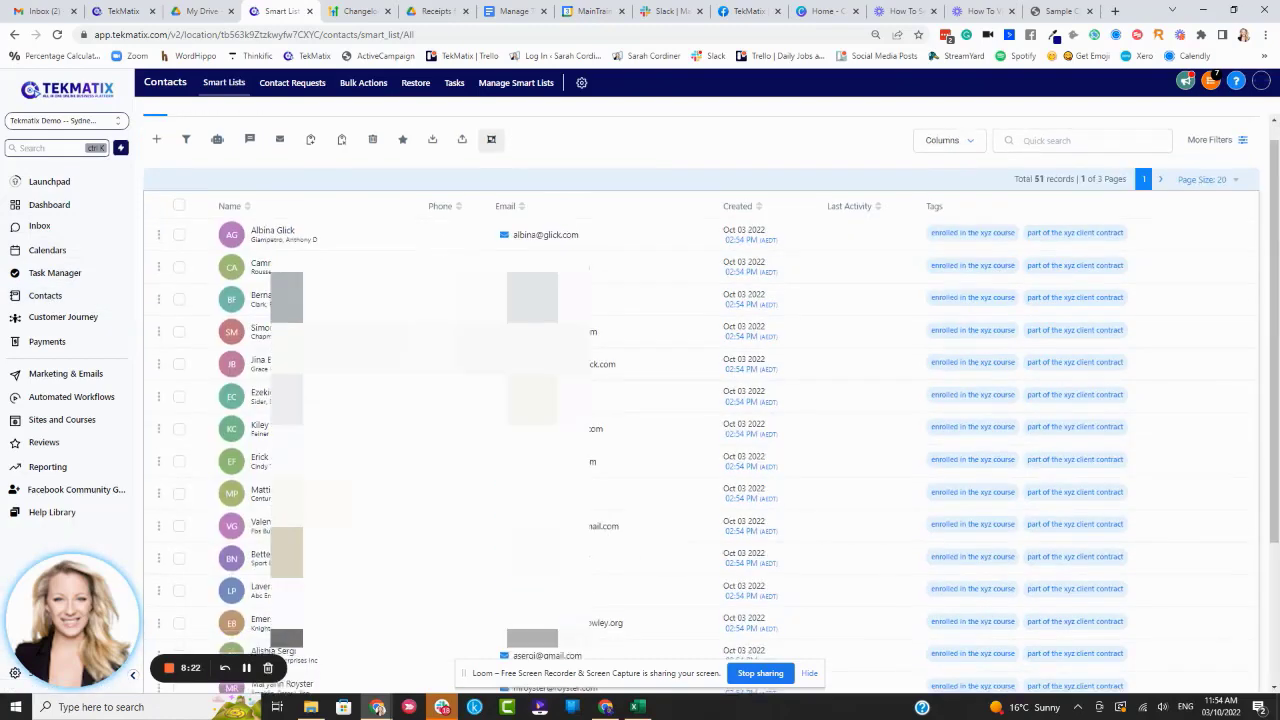
pyautogui.scroll(3, 900, 230)
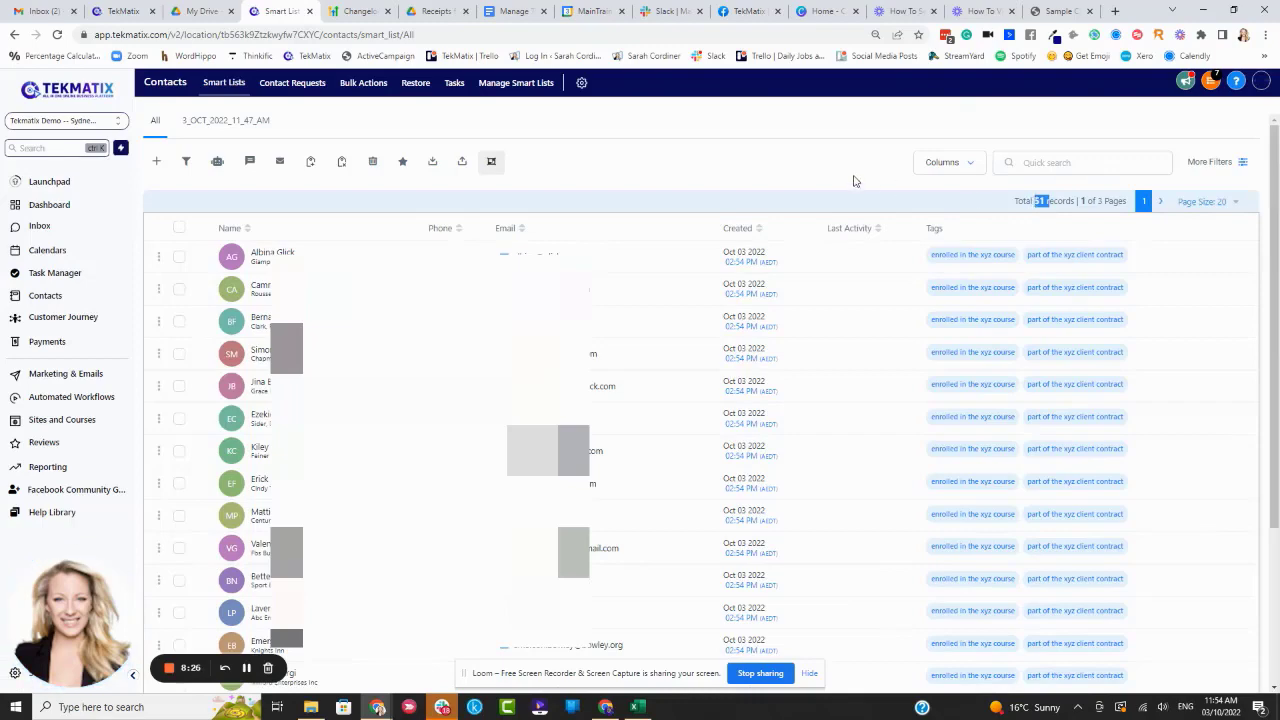
pyautogui.scroll(-3, 591, 240)
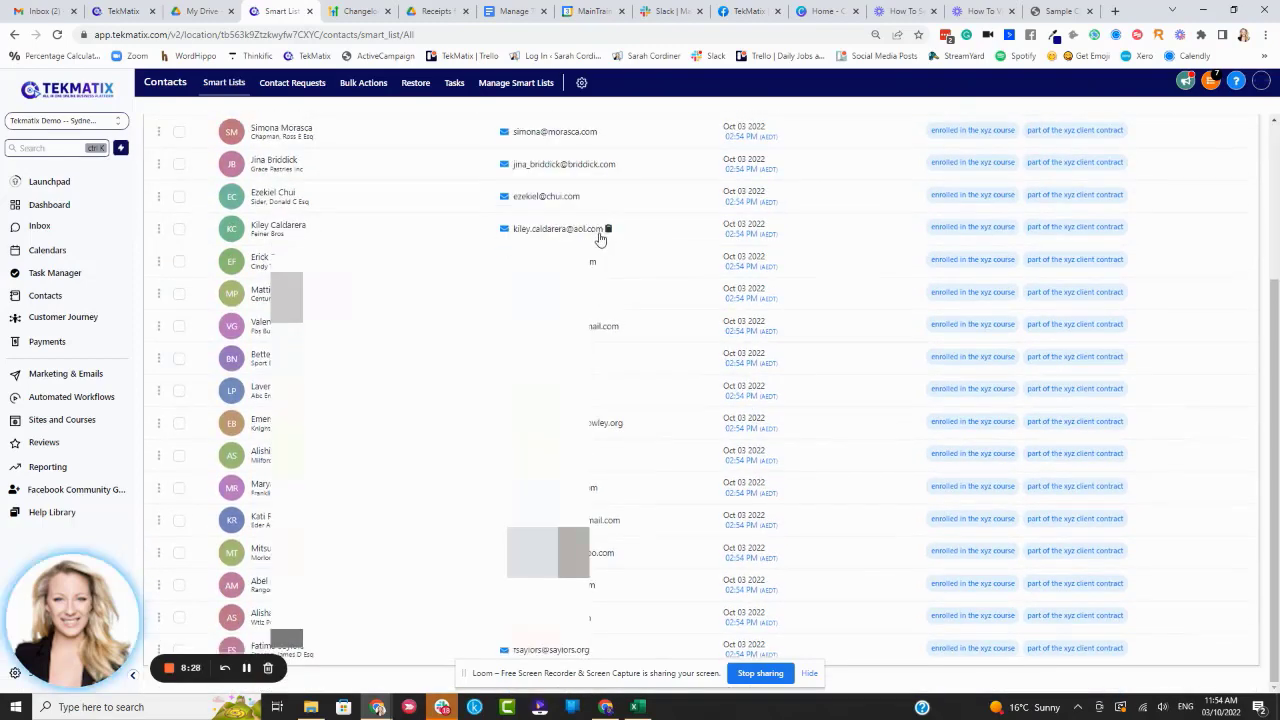
# - Look through the imported contacts and the smart list management page, and return to the full contact list
pyautogui.scroll(3, 640, 204)
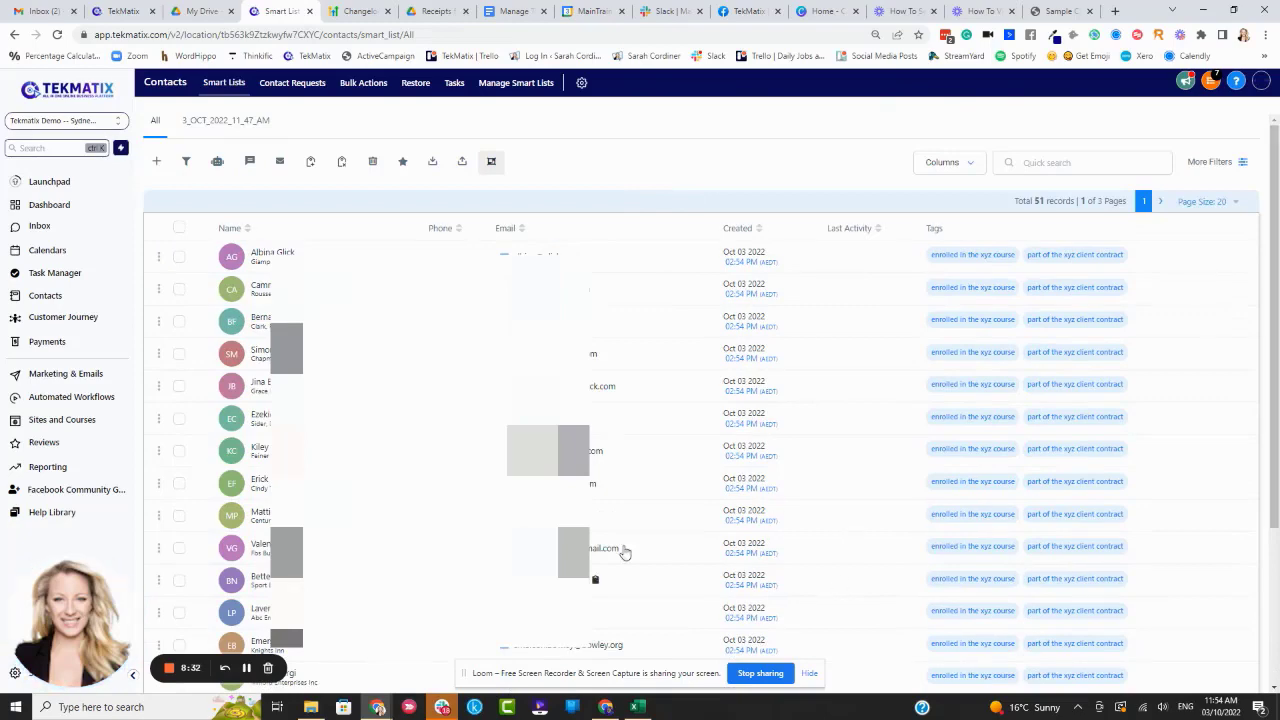
pyautogui.scroll(-5, 614, 418)
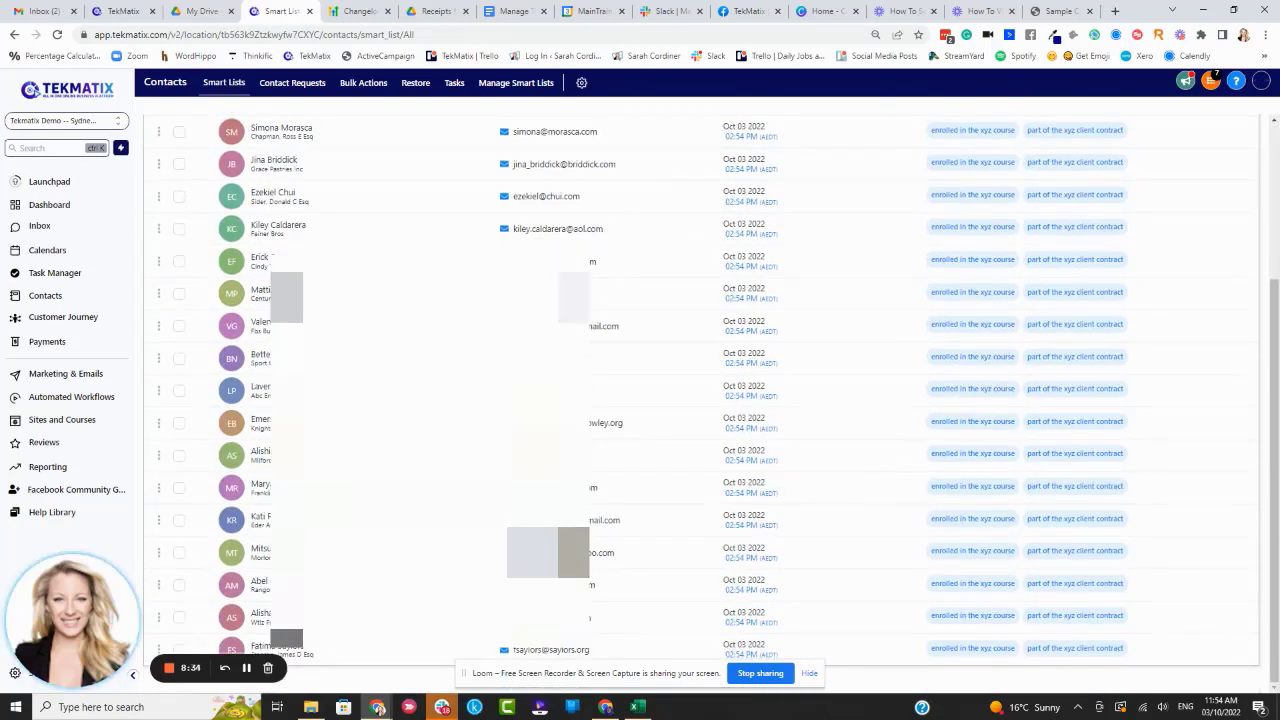
pyautogui.scroll(5, 634, 314)
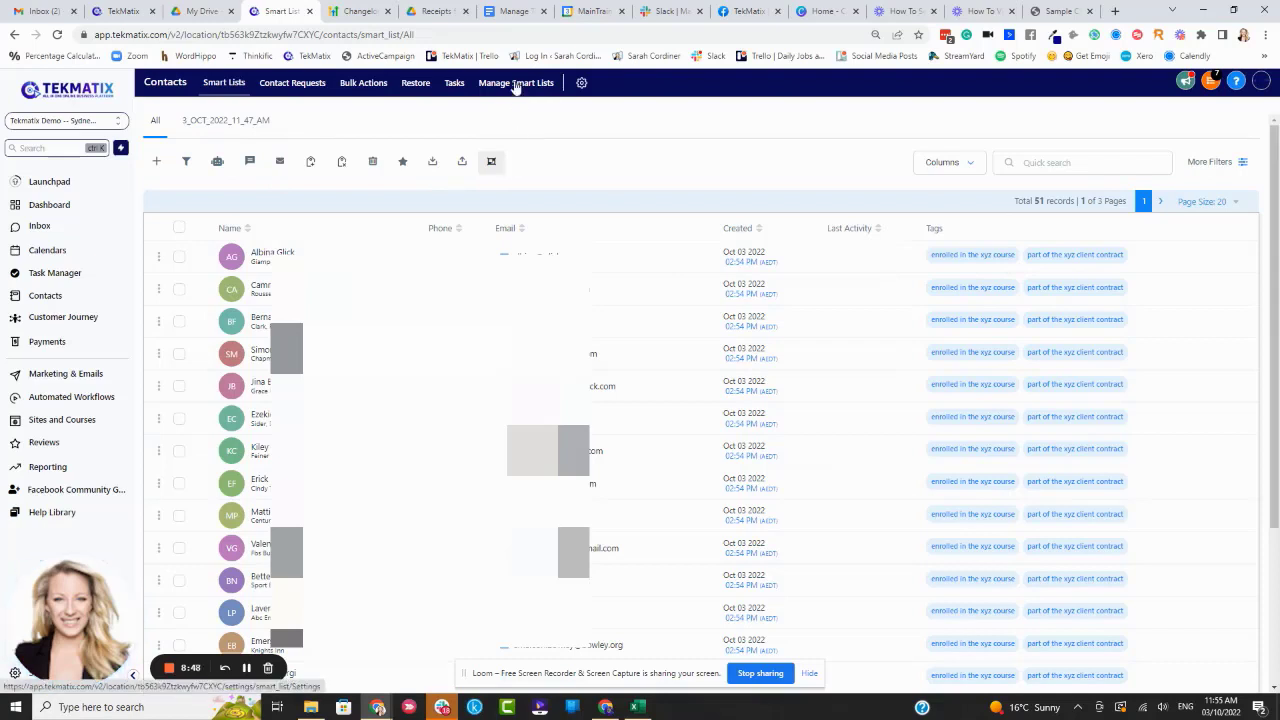
pyautogui.click(514, 84)
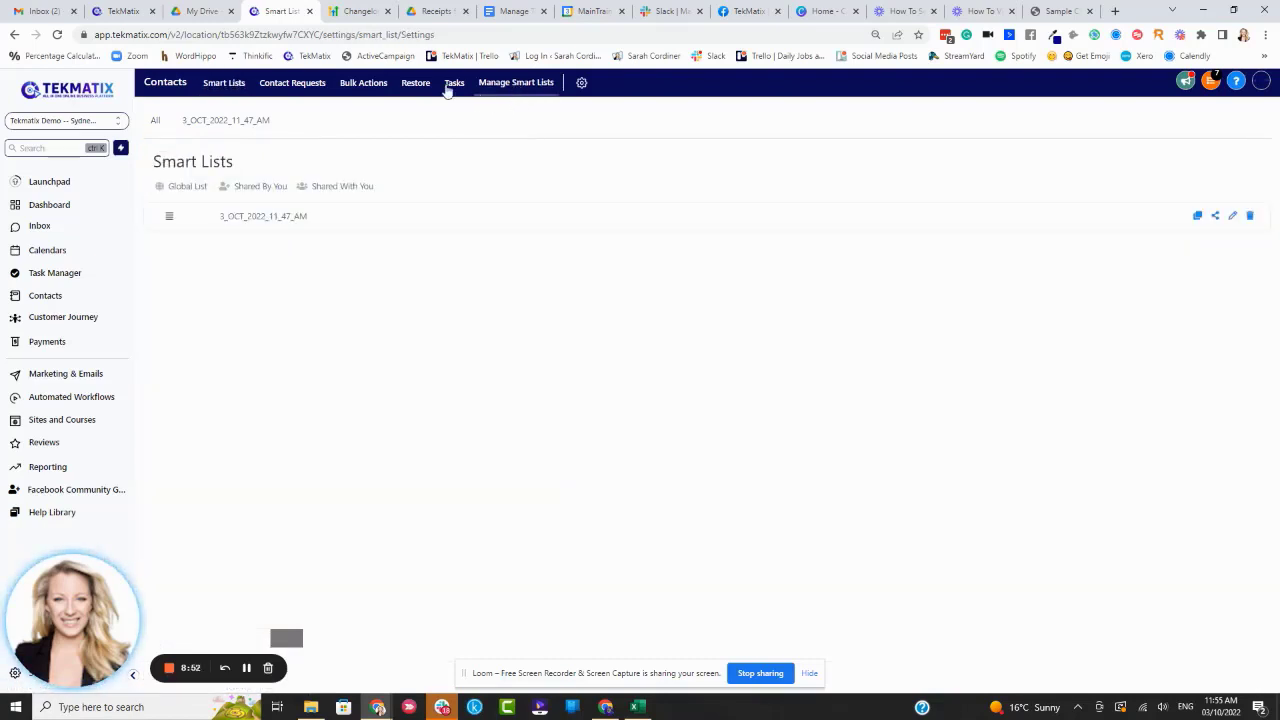
pyautogui.click(214, 86)
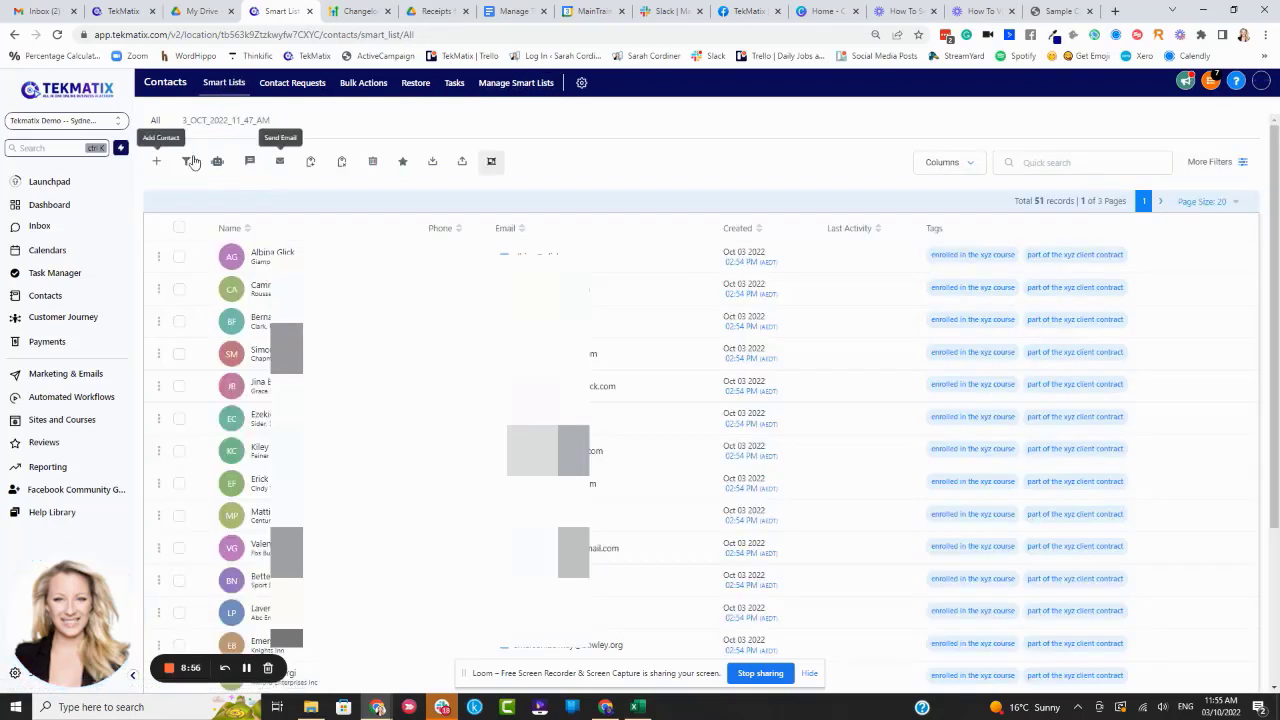
# - Select all contact records across every page, and clear the selection again
pyautogui.click(179, 229)
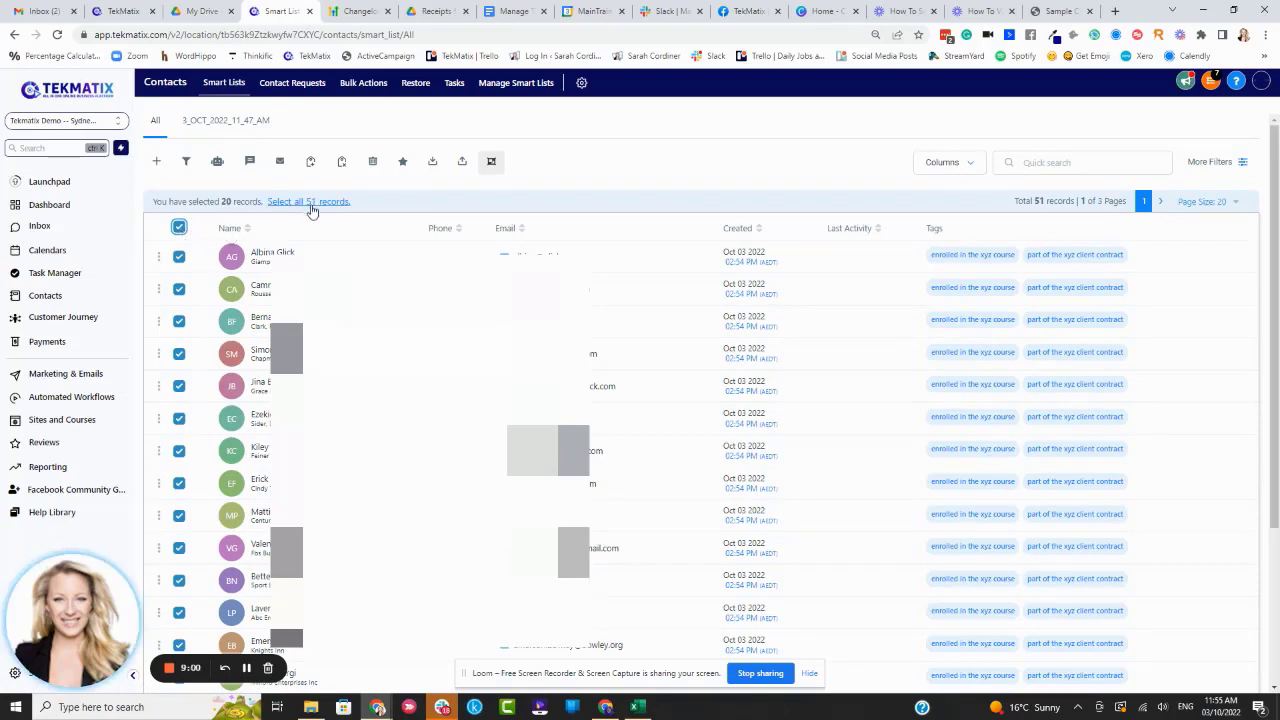
pyautogui.click(306, 204)
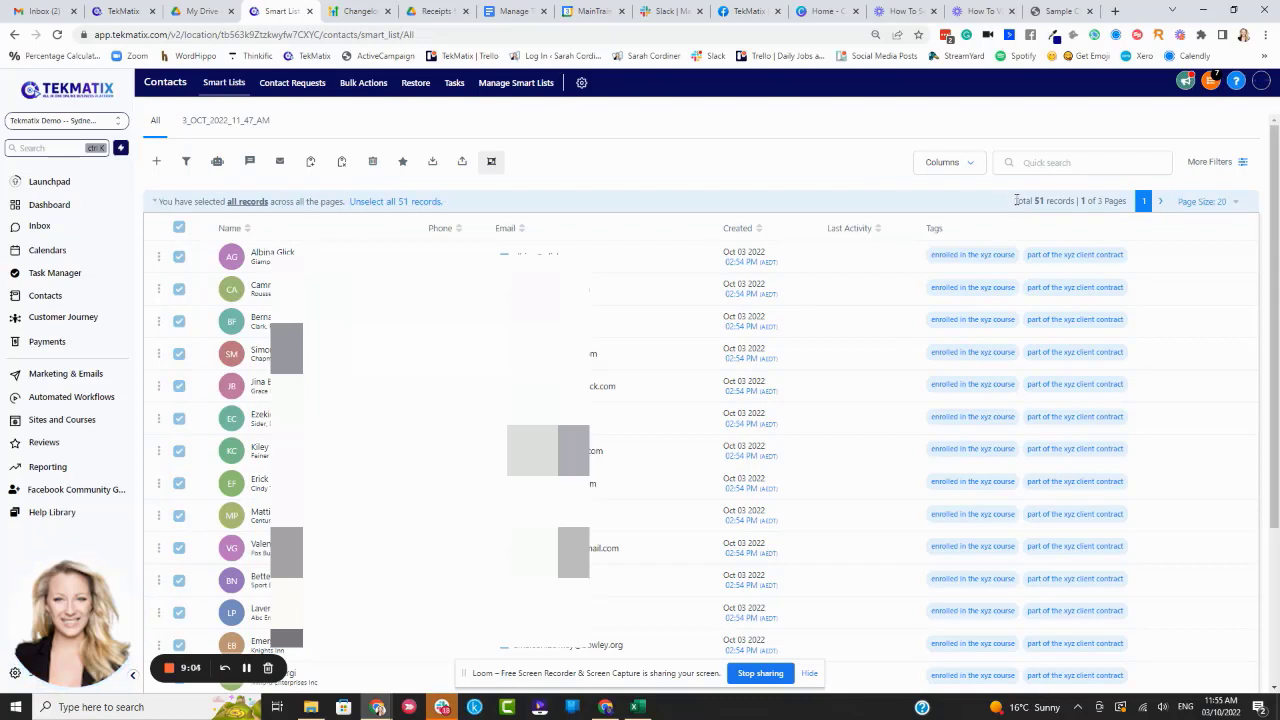
pyautogui.moveTo(1017, 200); pyautogui.dragTo(1068, 202)
pyautogui.click(803, 197)
pyautogui.click(408, 205)
# - Open the first imported contact's record and examine its details, tags, DND settings and available offers
pyautogui.scroll(-5, 606, 177)
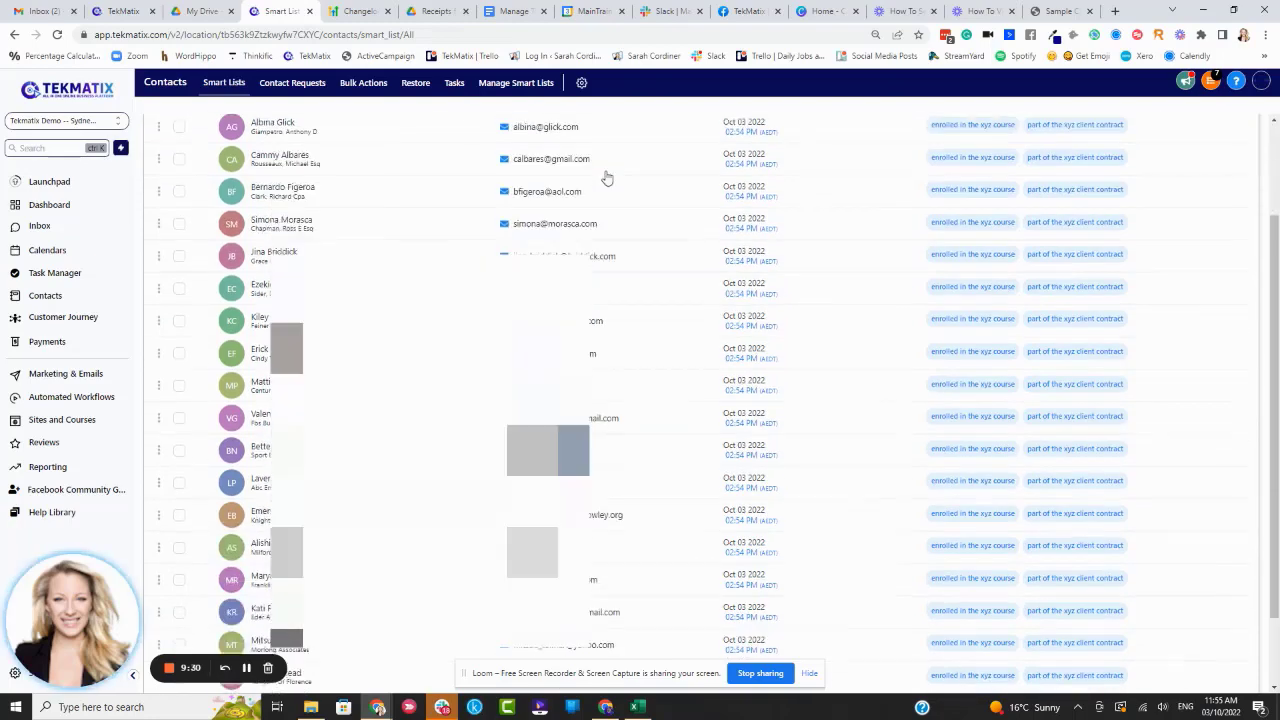
pyautogui.scroll(5, 622, 180)
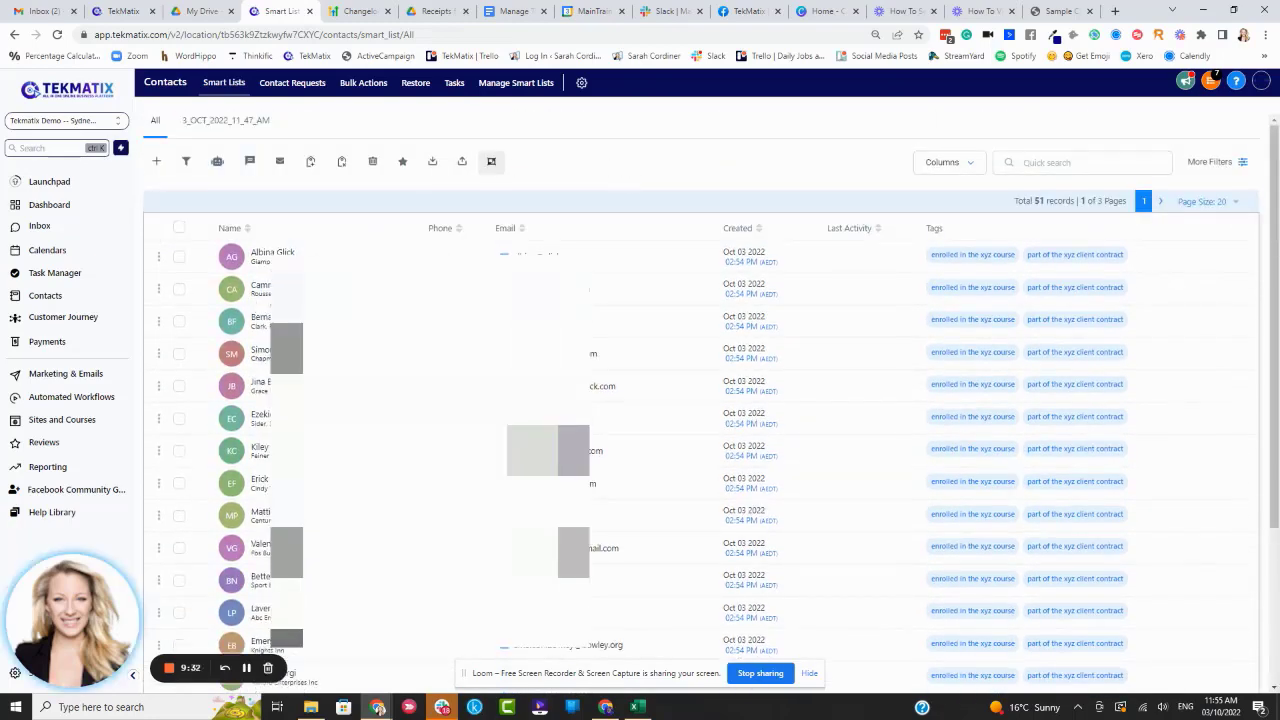
pyautogui.click(272, 252)
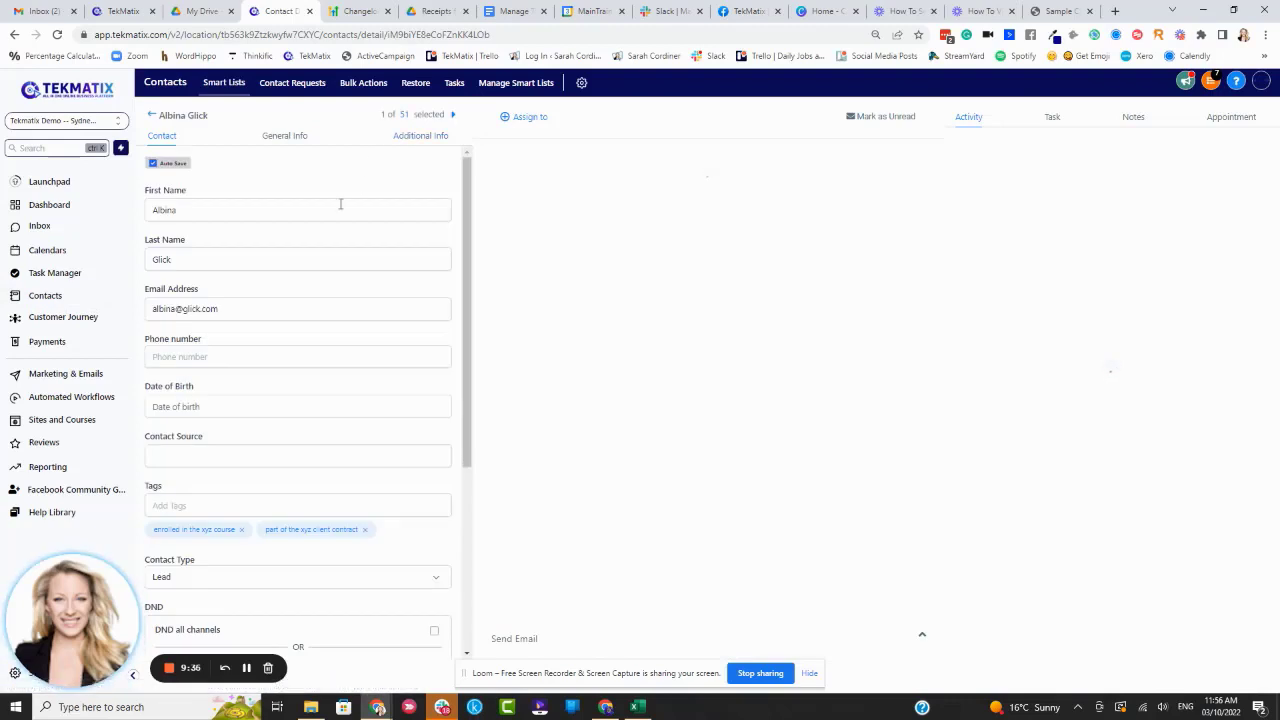
pyautogui.scroll(-3, 340, 325)
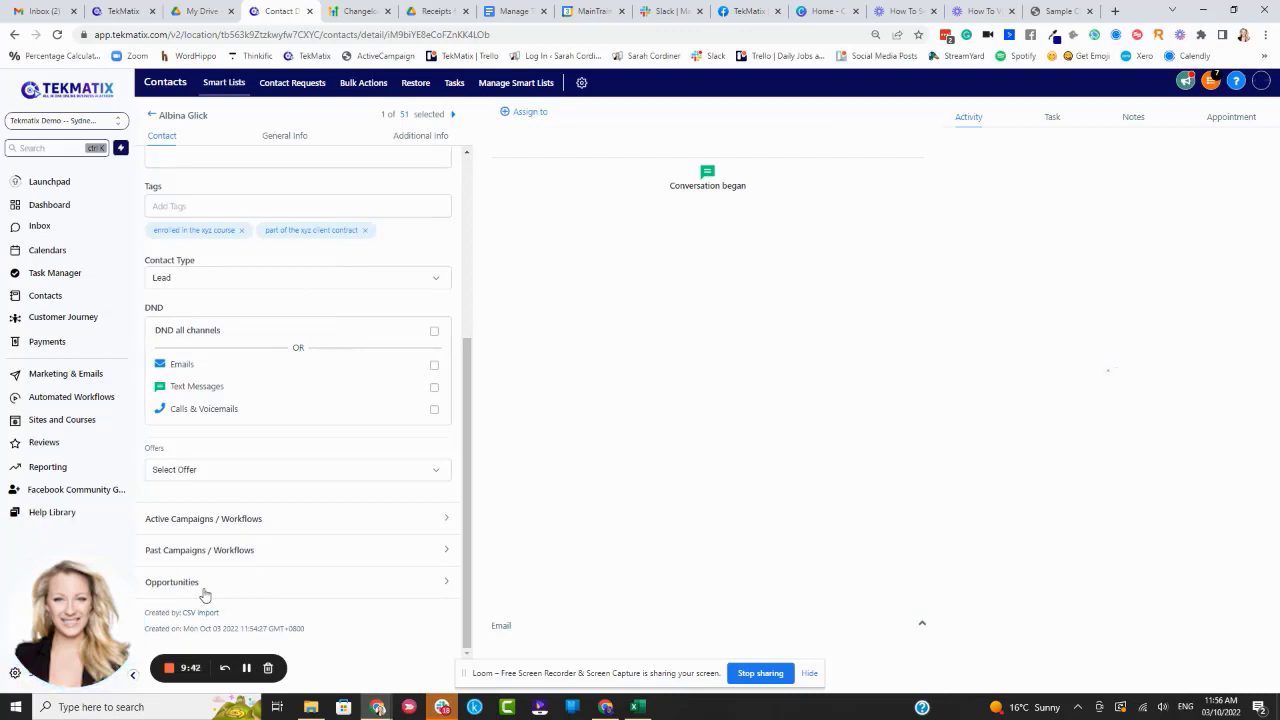
pyautogui.click(194, 469)
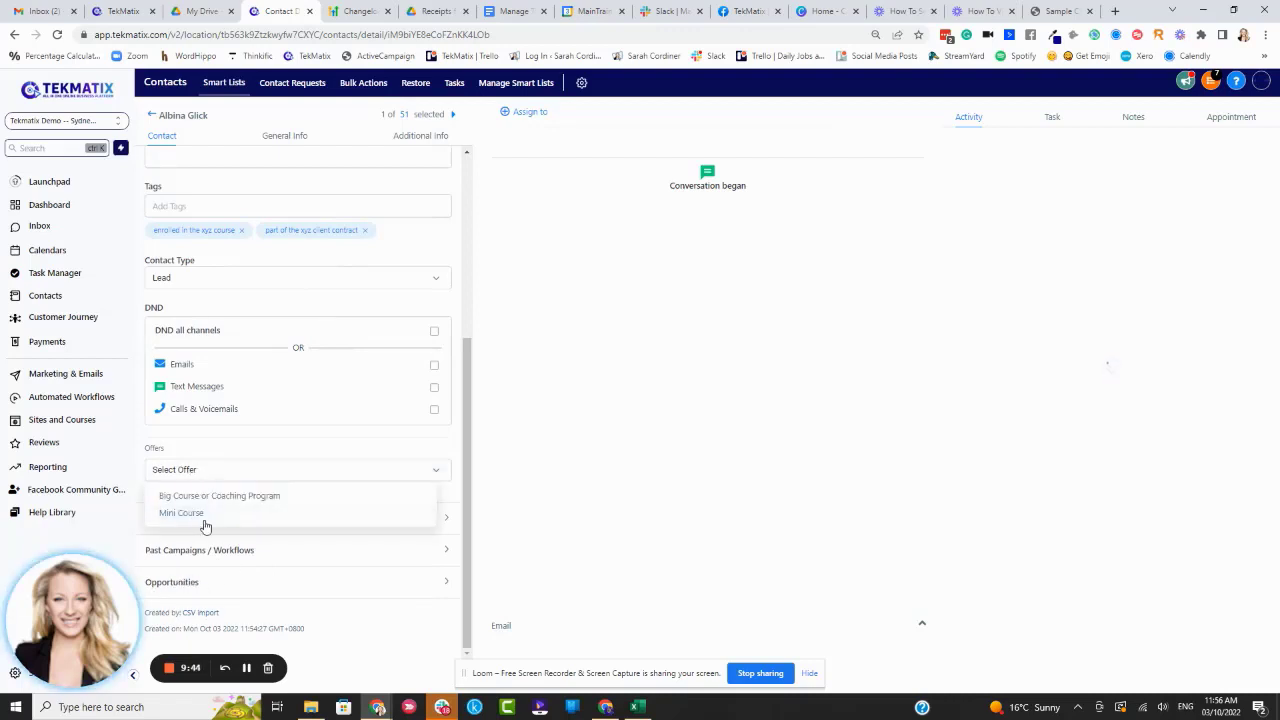
pyautogui.click(225, 446)
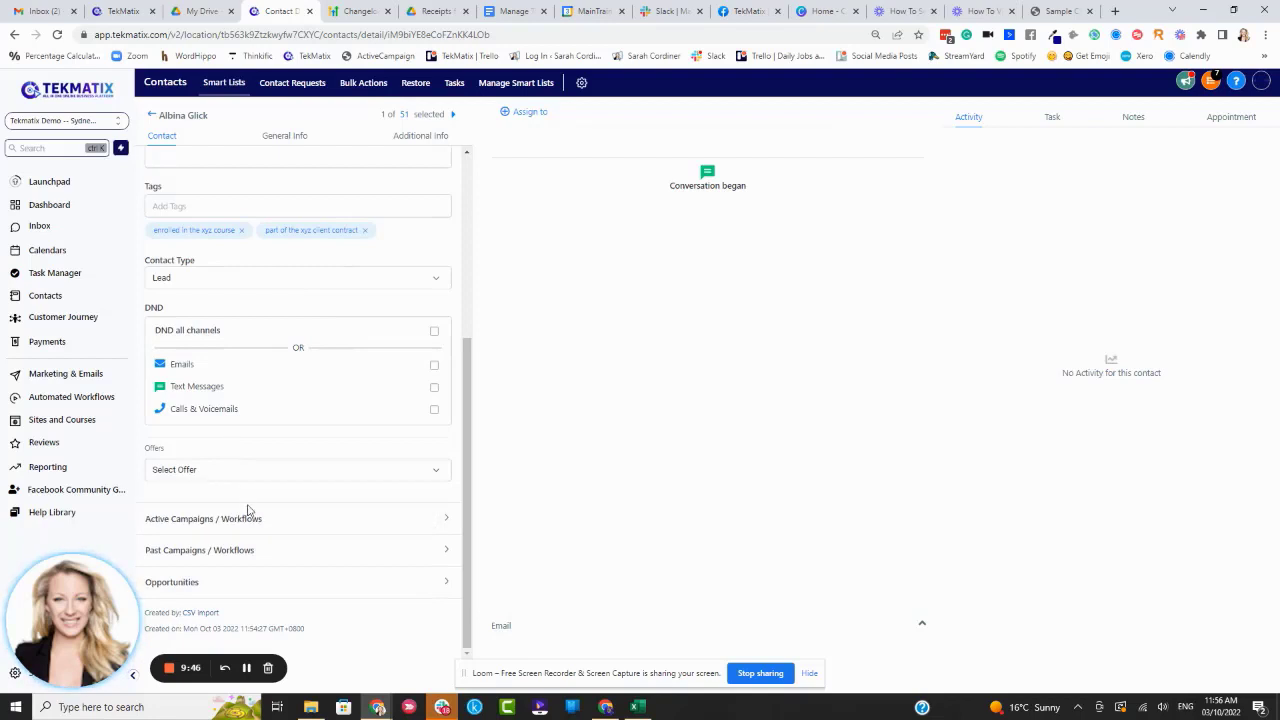
pyautogui.scroll(4, 250, 506)
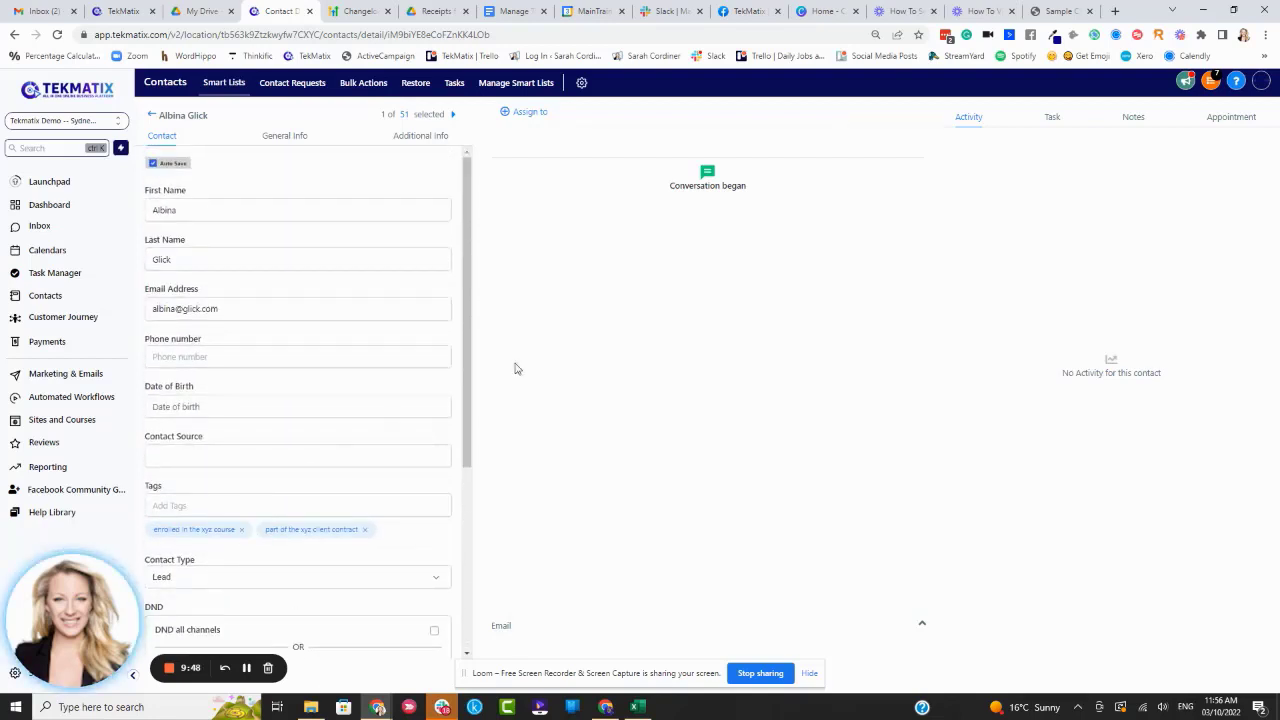
# - Add a task titled "csdg" with the description "hfhfhfs" to the contact, assign it to Team TekMatix and save it
pyautogui.click(1052, 117)
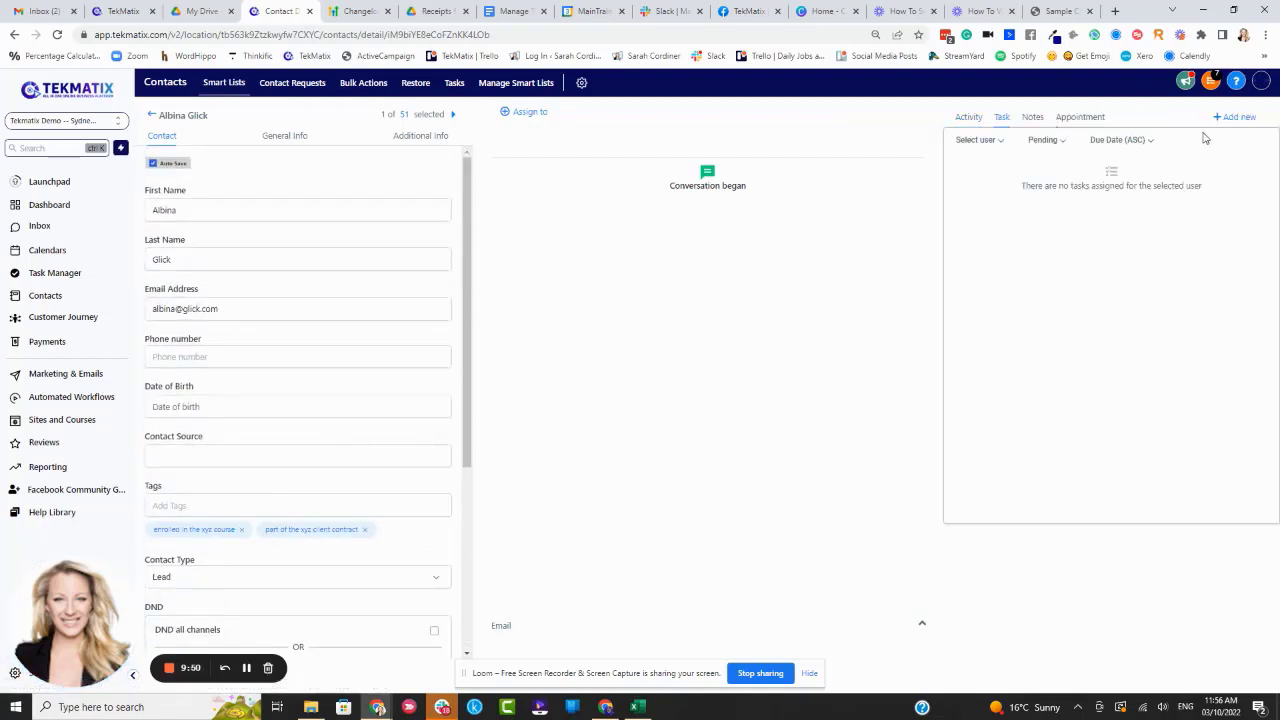
pyautogui.click(1237, 117)
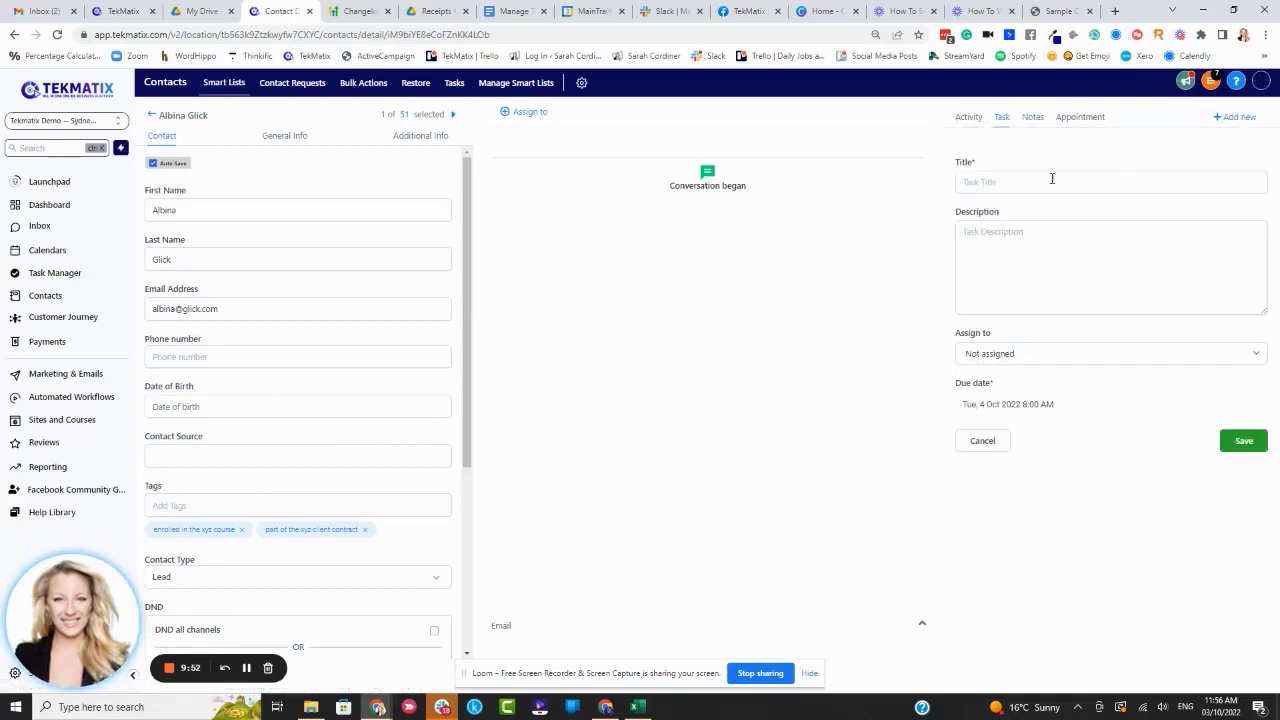
pyautogui.click(1035, 181)
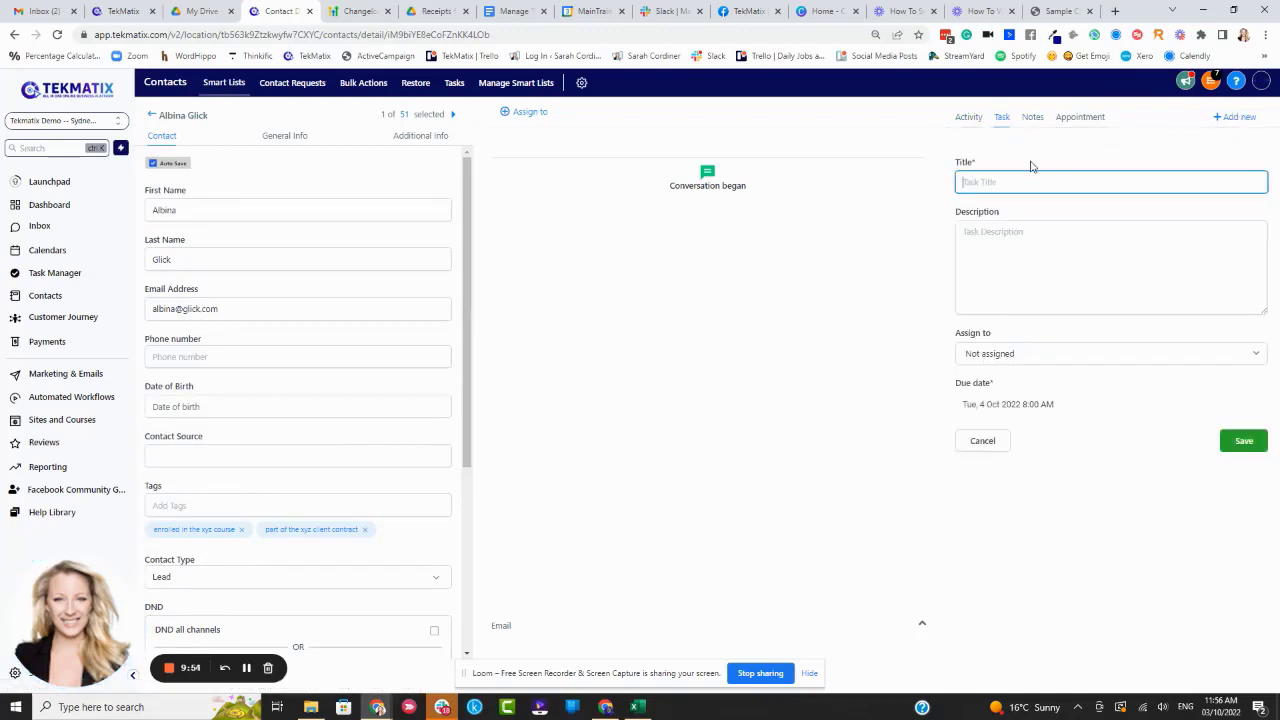
pyautogui.write('csdg')
pyautogui.click(1009, 252)
pyautogui.write('hfh')
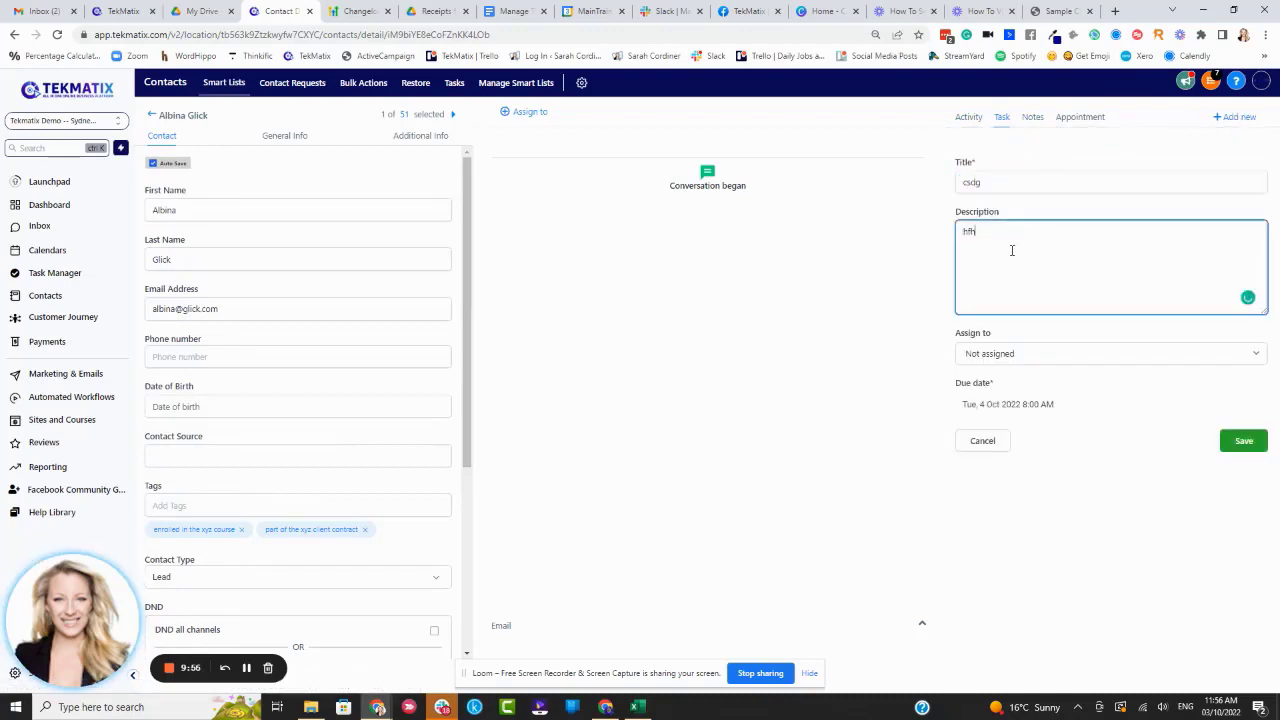
pyautogui.write('fhfs')
pyautogui.click(1020, 356)
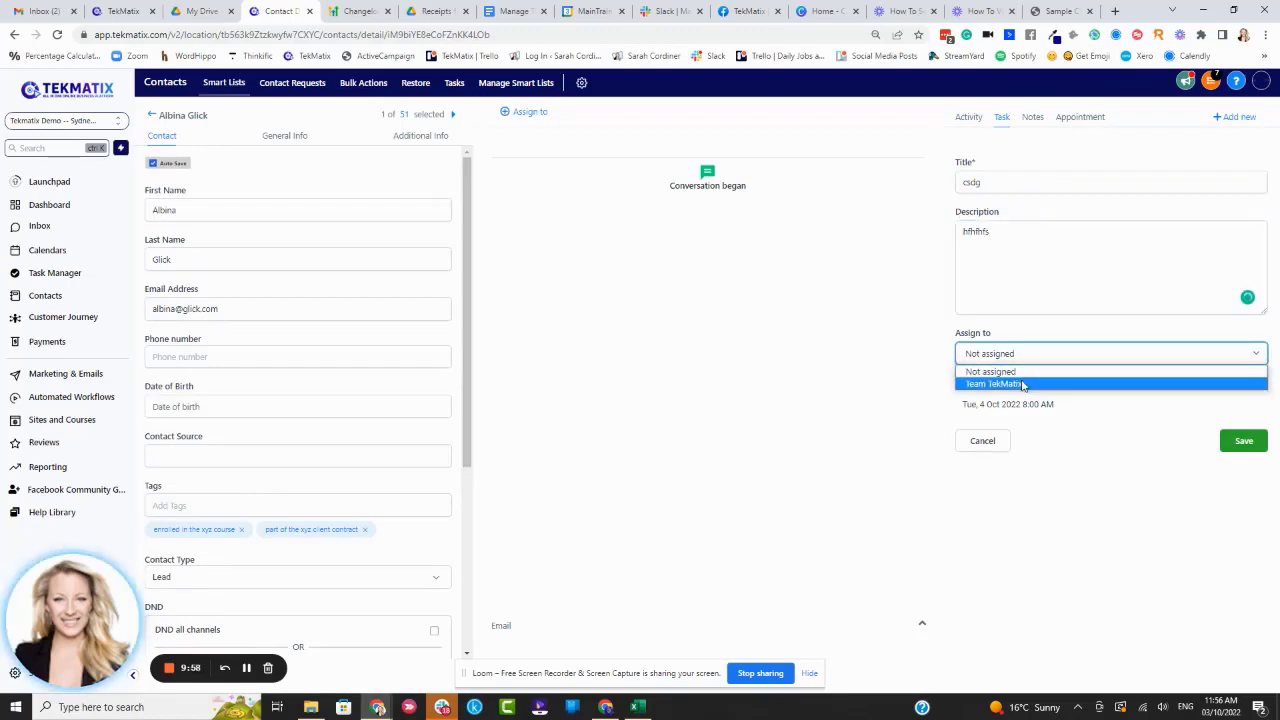
pyautogui.click(1022, 385)
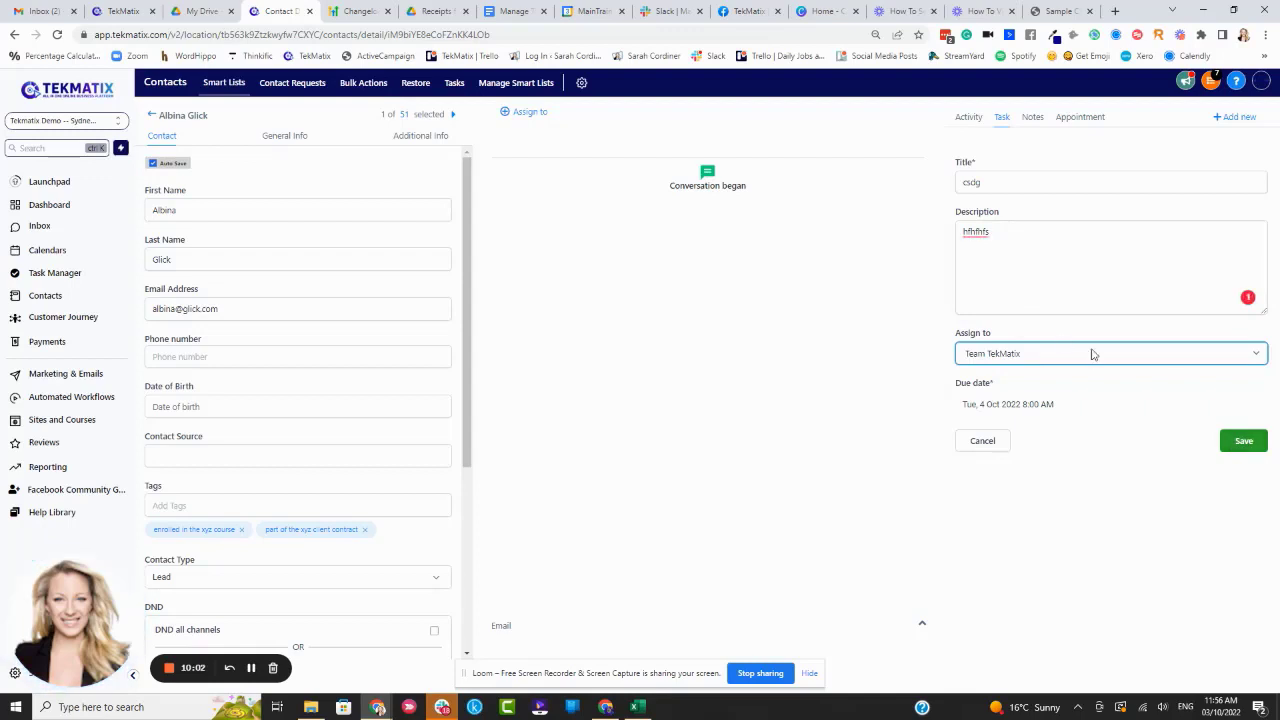
pyautogui.click(1245, 444)
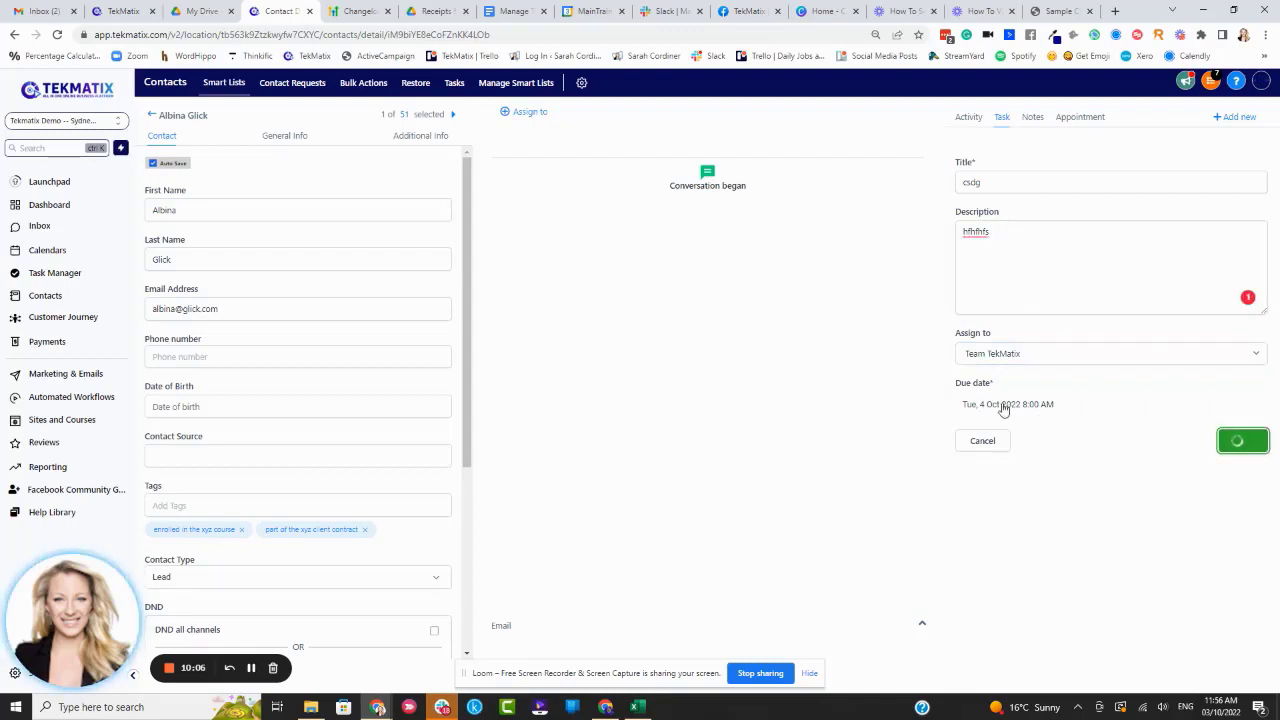
# - Save a note on the contact reading "spoke to her yesterday and we are going to do an action plan by xx date"
pyautogui.click(1031, 118)
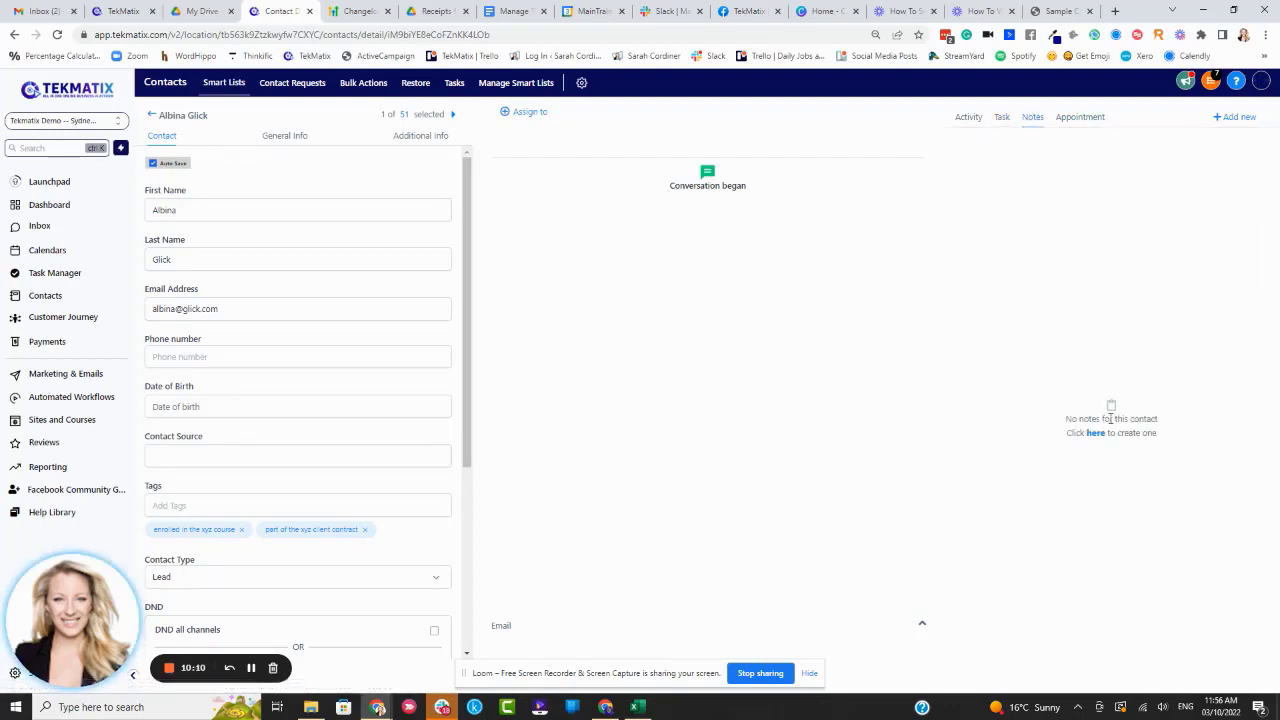
pyautogui.click(1095, 434)
pyautogui.click(1043, 184)
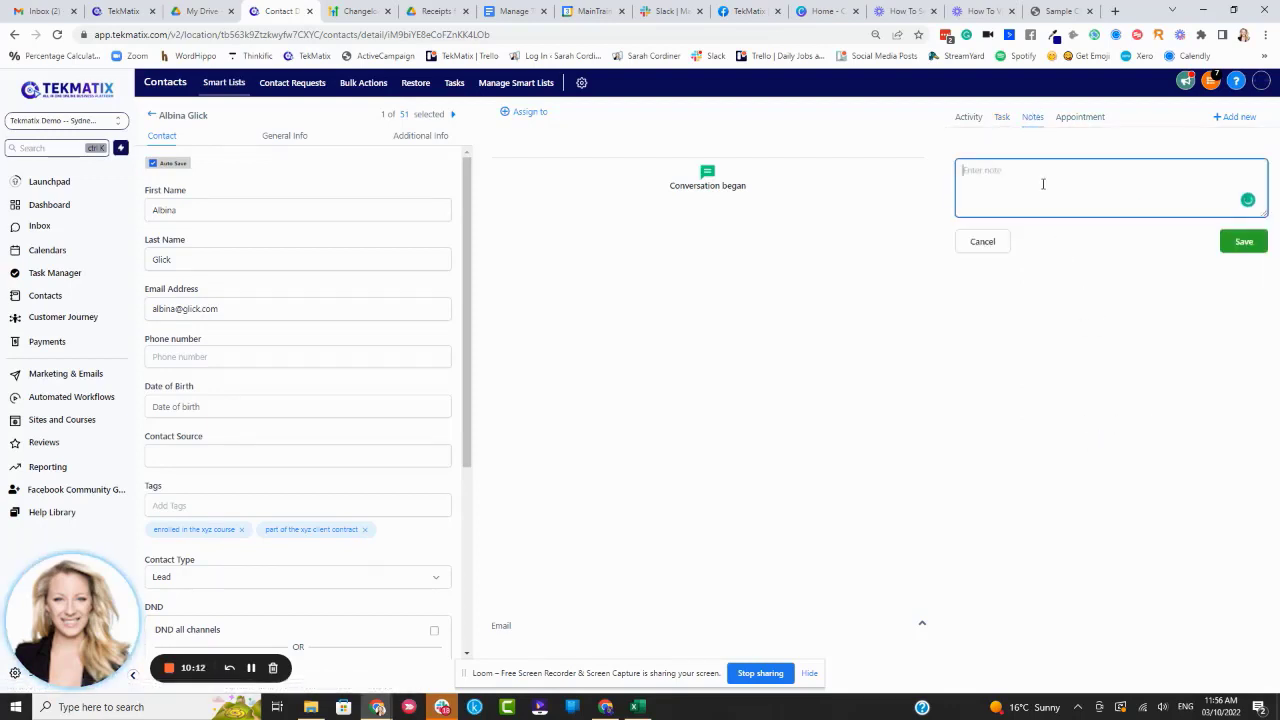
pyautogui.write('spoke to her yesterday and we ar')
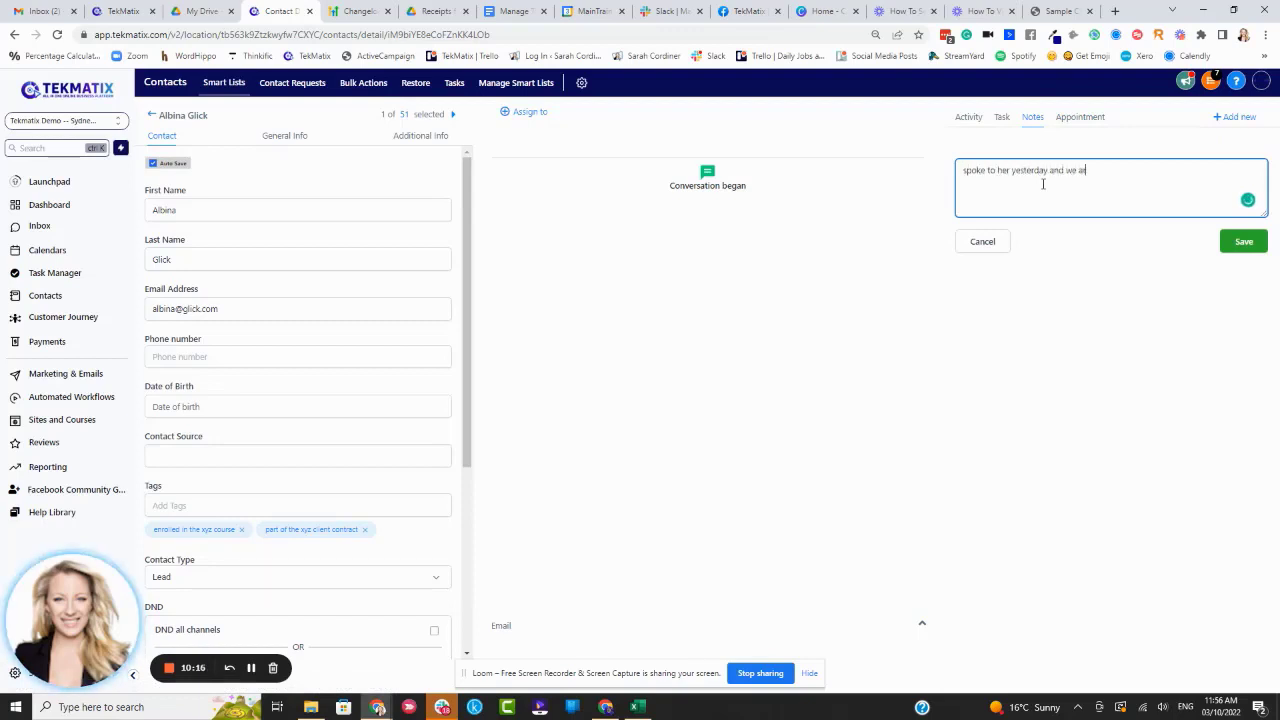
pyautogui.write('e going to do an')
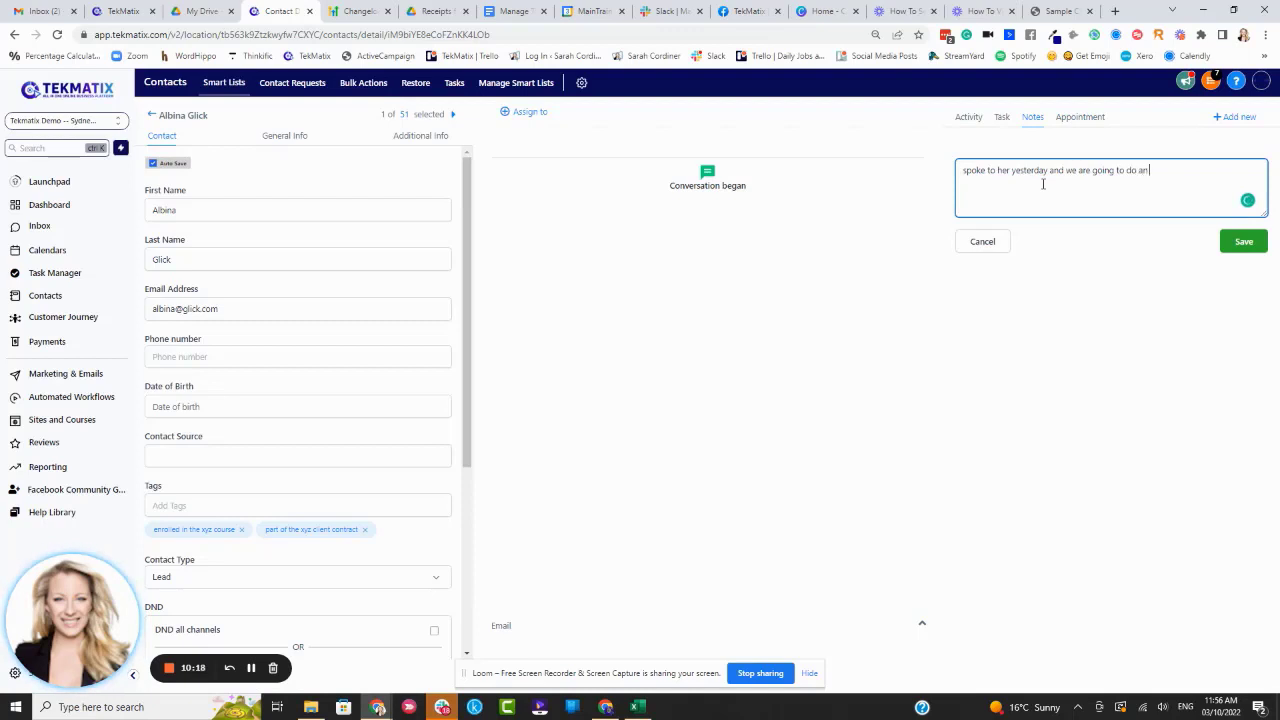
pyautogui.write(' action plan by xx date')
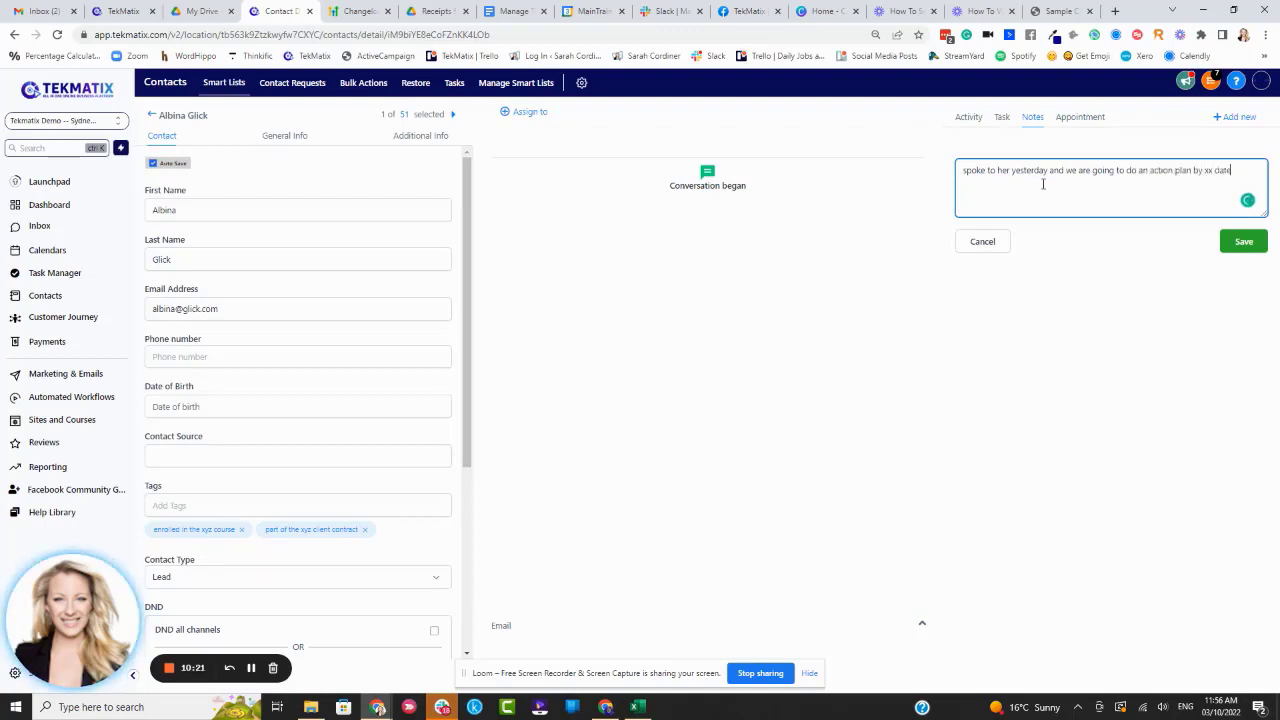
pyautogui.click(1248, 240)
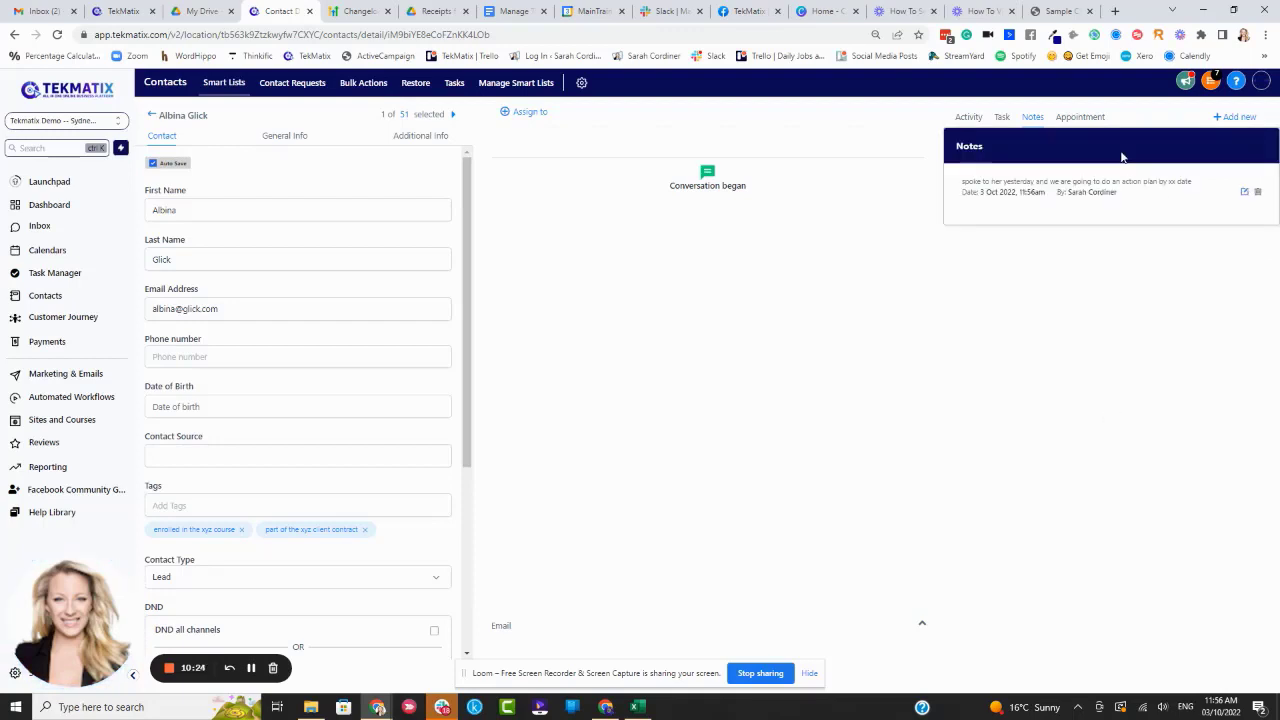
# - View the contact's appointments and the team members it can be assigned to, without assigning anyone
pyautogui.click(1083, 118)
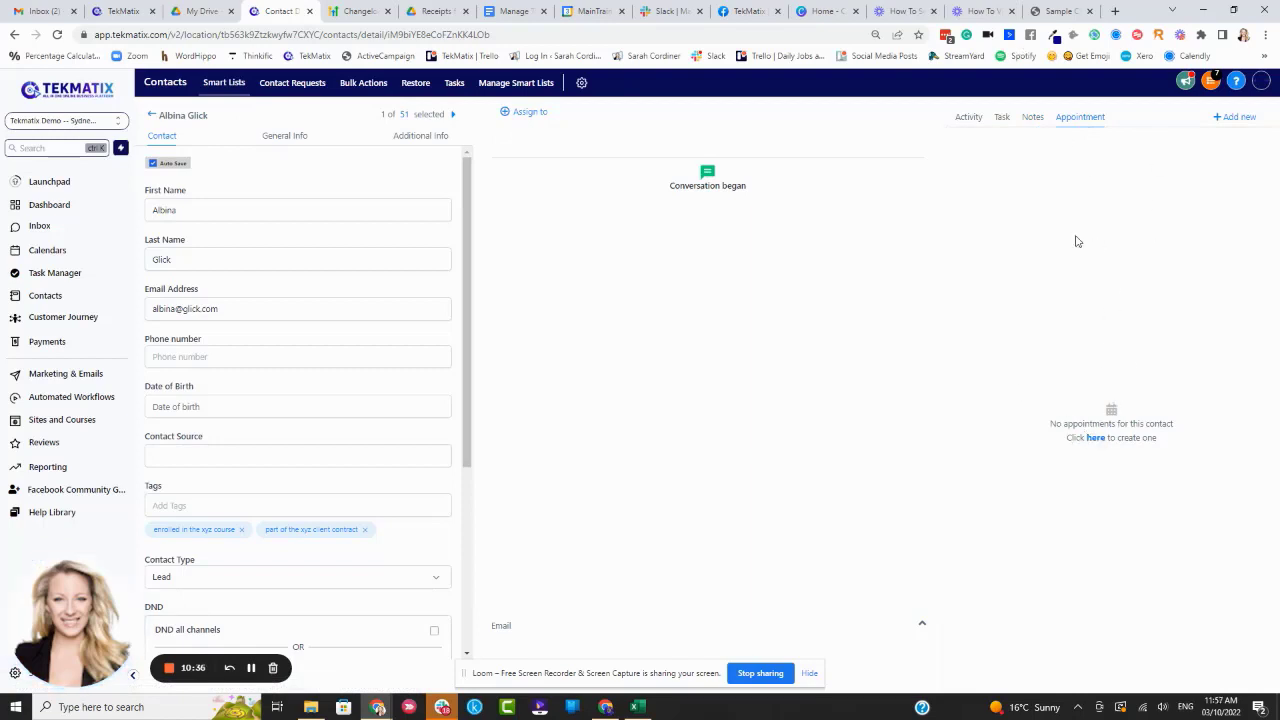
pyautogui.click(524, 115)
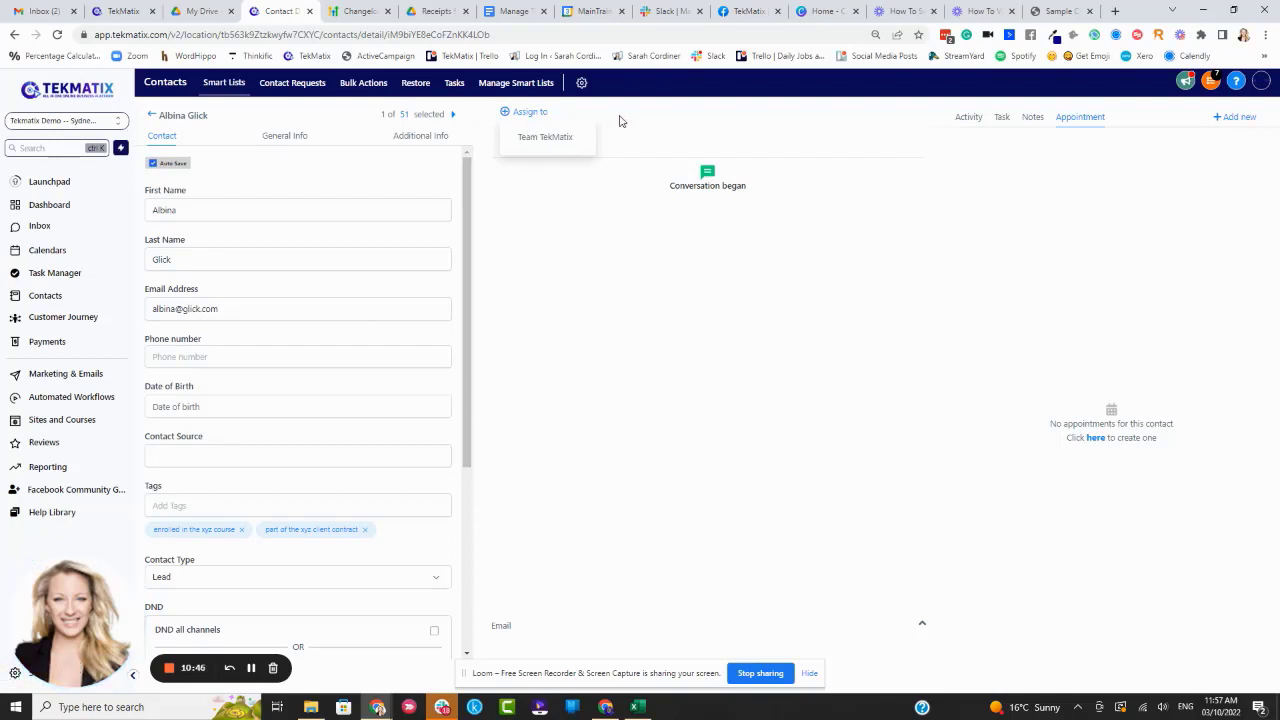
pyautogui.click(540, 122)
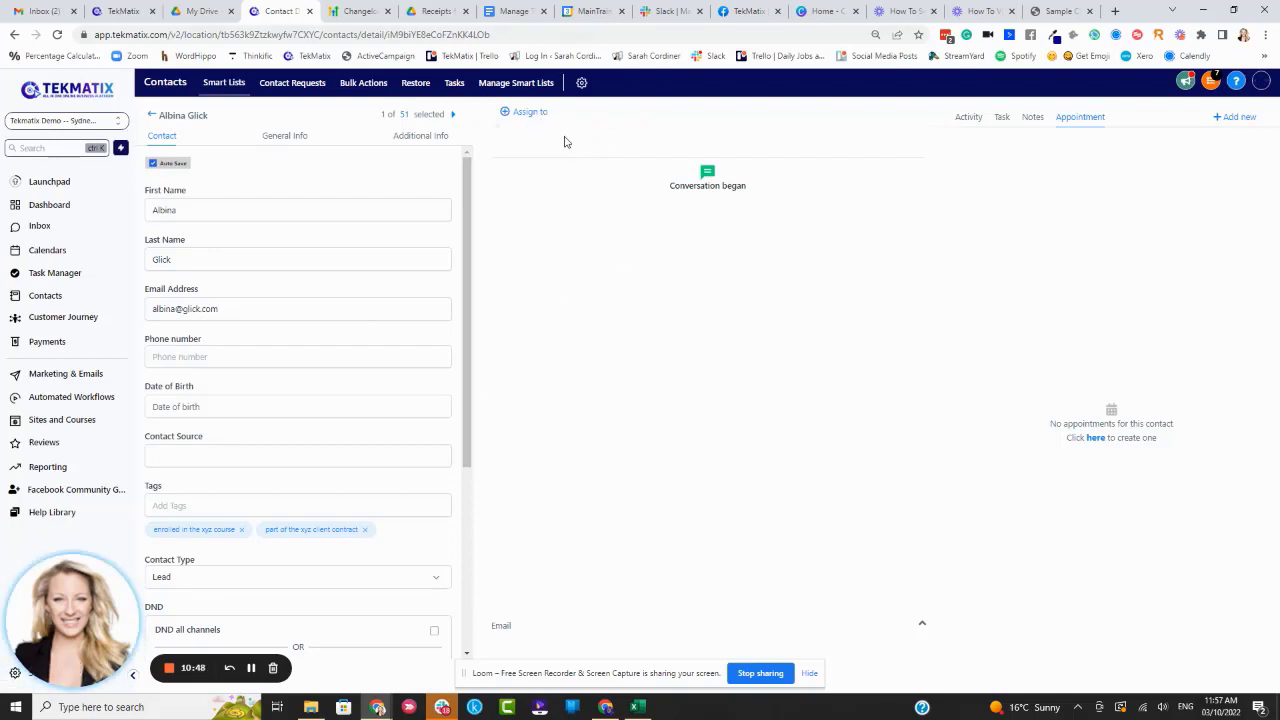
pyautogui.doubleClick(202, 205)
pyautogui.click(407, 170)
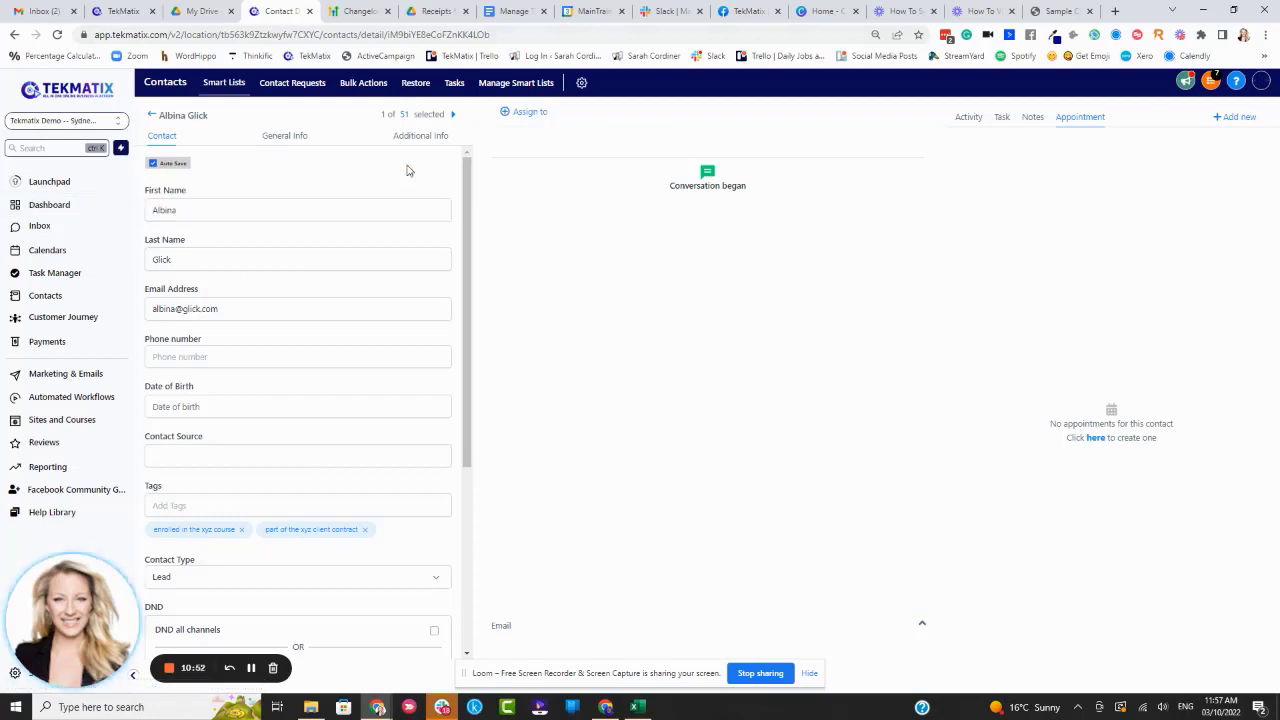